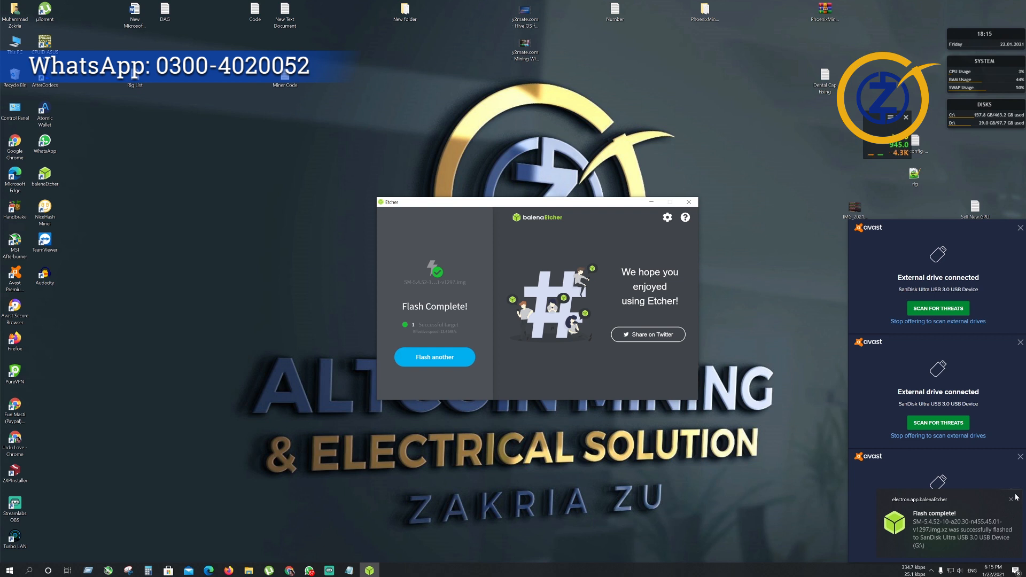
- Close Etcher along with its flash notification and decline formatting the disk in drive K:
{"action": "left_click", "coordinate": [1016, 496]}
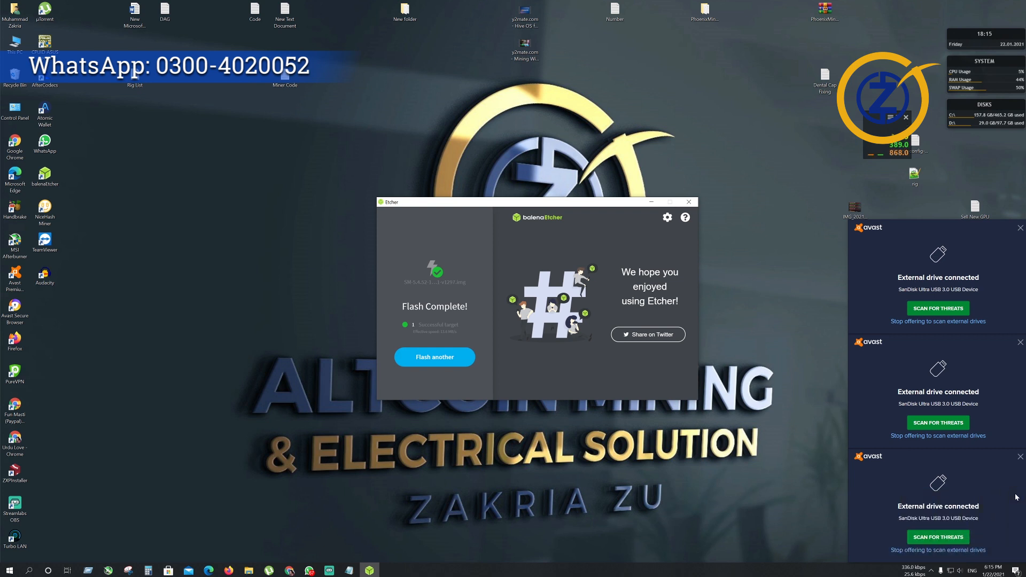
{"action": "left_click", "coordinate": [689, 202]}
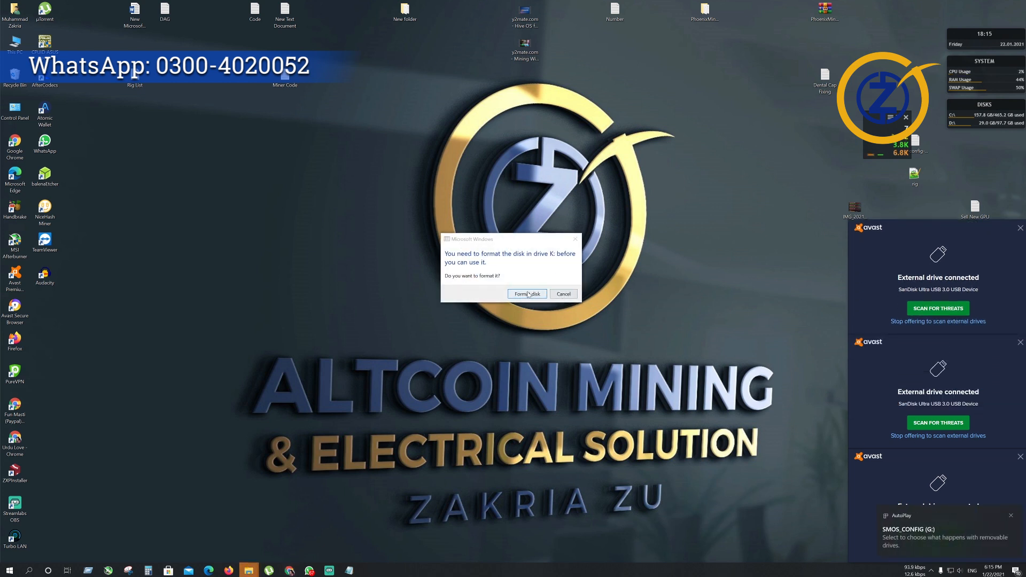
{"action": "left_click", "coordinate": [568, 296]}
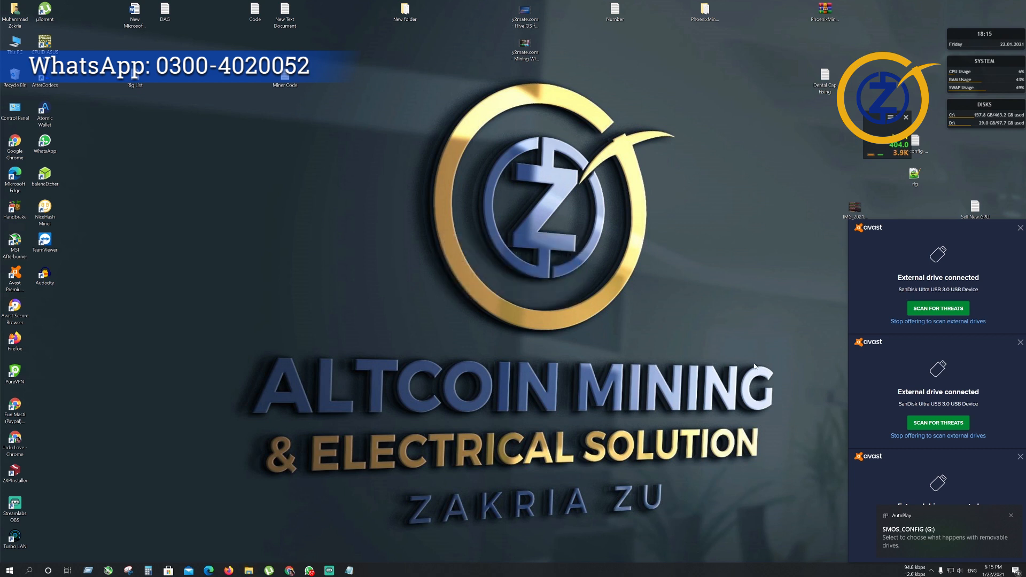
- Dismiss the Avast external-drive alerts and remaining system notifications, and refresh the desktop
{"action": "left_click", "coordinate": [1021, 227]}
{"action": "left_click", "coordinate": [1021, 342]}
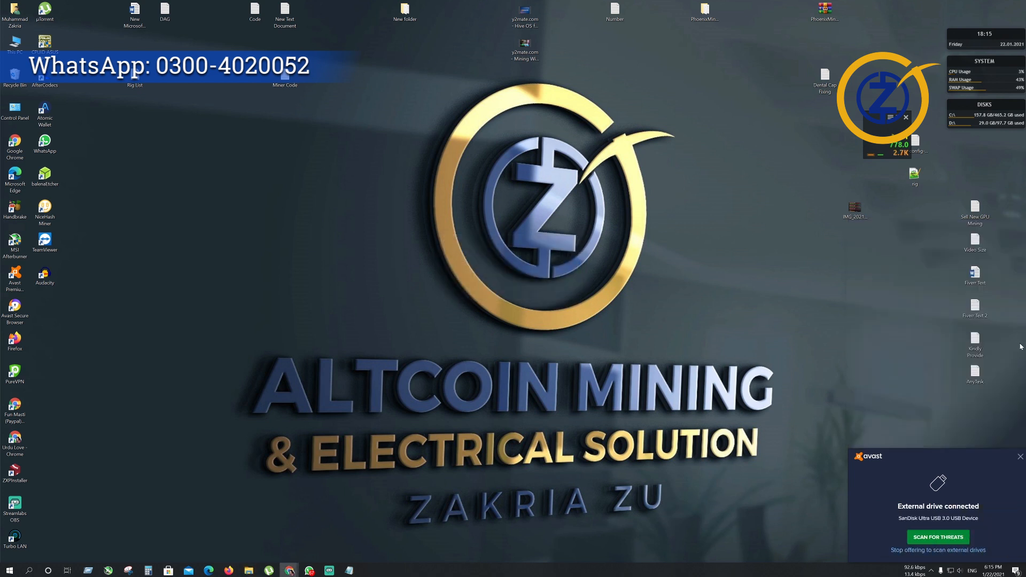
{"action": "left_click", "coordinate": [1021, 457]}
{"action": "left_click", "coordinate": [1011, 515]}
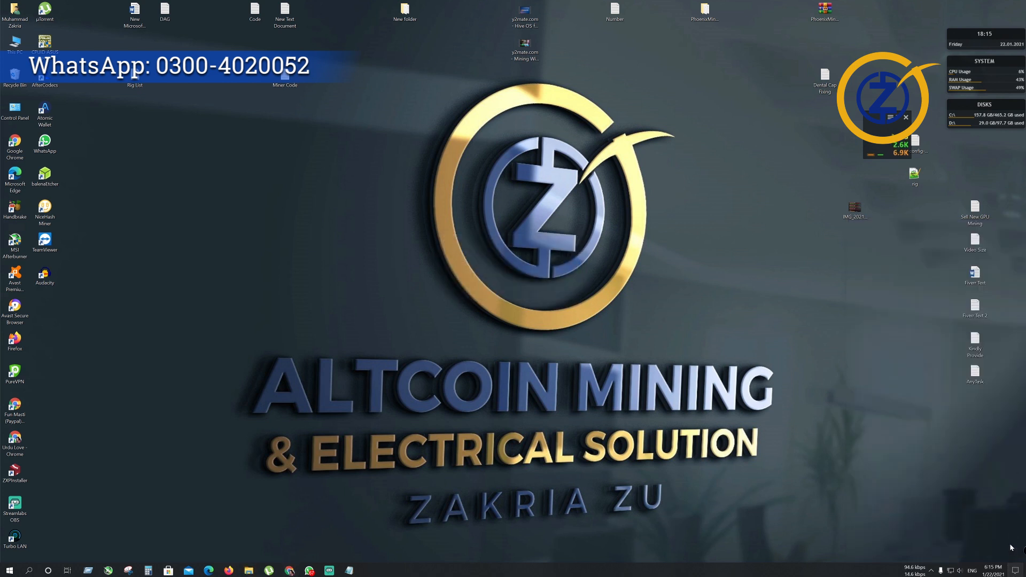
{"action": "left_click", "coordinate": [1016, 570]}
{"action": "left_click", "coordinate": [1009, 526]}
{"action": "right_click", "coordinate": [442, 199]}
{"action": "left_click", "coordinate": [465, 235]}
- Open the config text file stored on the SMOS_CONFIG (G:) drive from This PC
{"action": "double_click", "coordinate": [15, 42]}
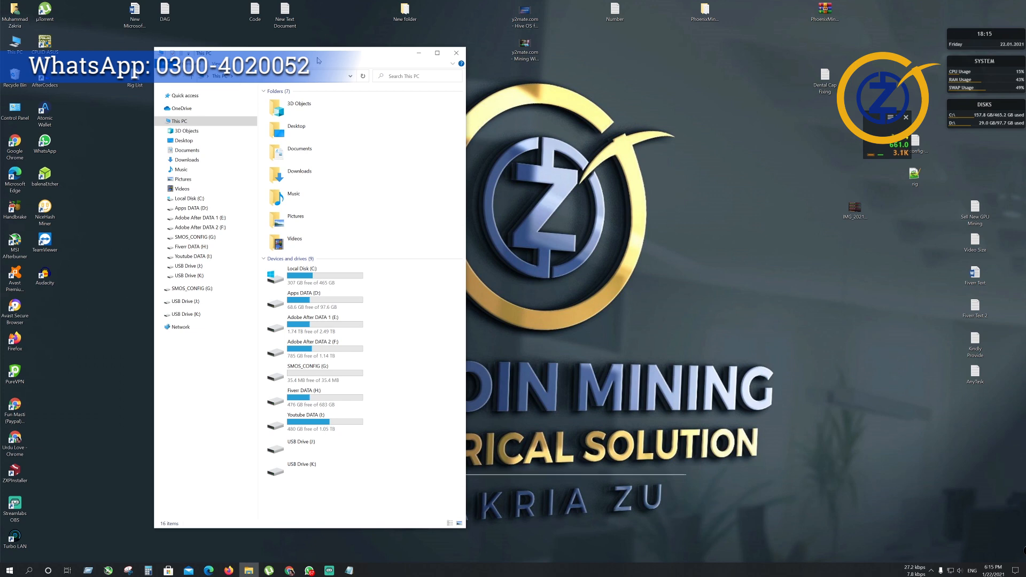
{"action": "left_click_drag", "start_coordinate": [317, 58], "coordinate": [479, 50]}
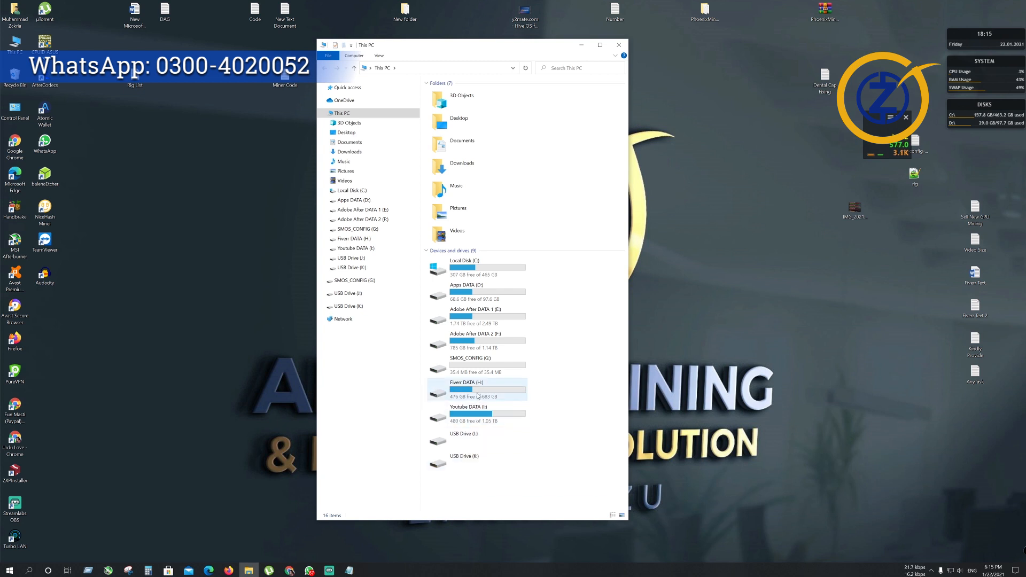
{"action": "left_click", "coordinate": [485, 360]}
{"action": "double_click", "coordinate": [485, 360]}
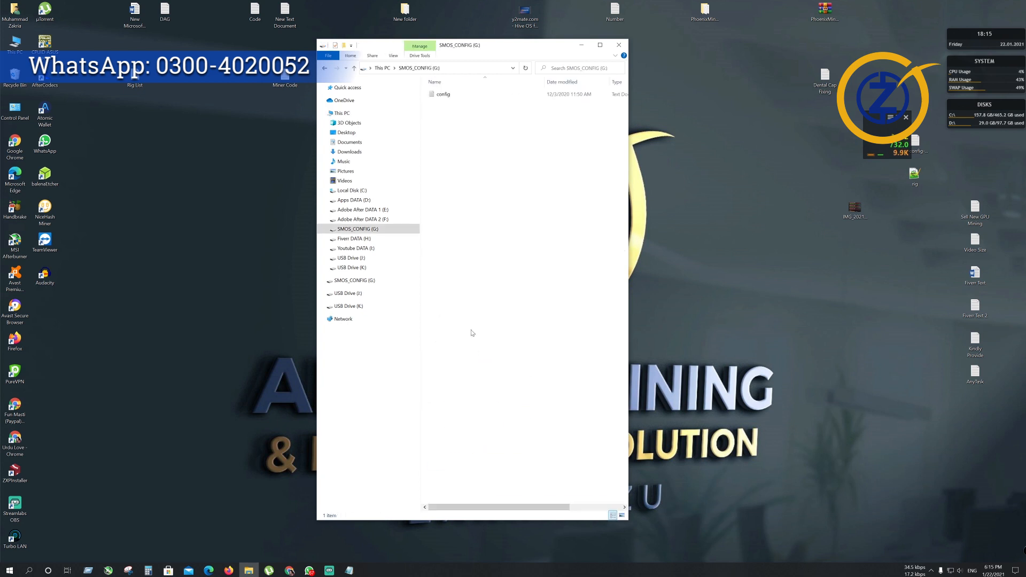
{"action": "double_click", "coordinate": [454, 98]}
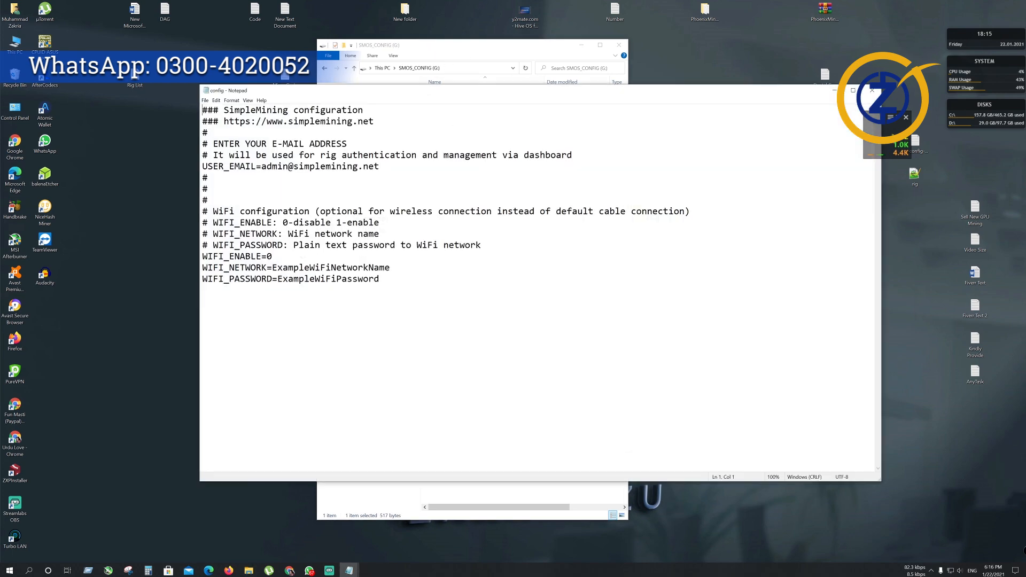
{"action": "left_click_drag", "start_coordinate": [491, 93], "coordinate": [589, 133]}
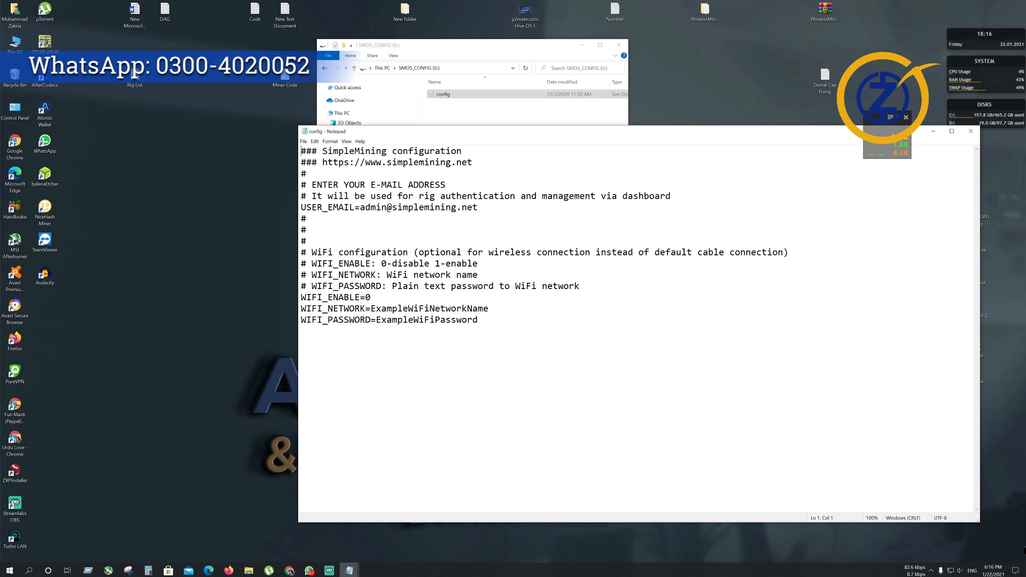
- Highlight the placeholder e-mail address after USER_EMAIL= in the SimpleMining config file
{"action": "key", "text": "shift+Left"}
{"action": "key", "text": "shift+Left"}
{"action": "key", "text": "shift+Left"}
{"action": "key", "text": "shift+Left"}
{"action": "key", "text": "shift+Left"}
{"action": "key", "text": "shift+Left"}
{"action": "key", "text": "shift+Left"}
{"action": "key", "text": "shift+Left"}
{"action": "key", "text": "shift+Left"}
{"action": "key", "text": "shift+Left"}
{"action": "key", "text": "shift+Left"}
{"action": "key", "text": "shift+Left"}
{"action": "key", "text": "shift+Left"}
{"action": "key", "text": "shift+Left"}
{"action": "key", "text": "shift+Left"}
{"action": "key", "text": "shift+Left"}
{"action": "key", "text": "shift+Left"}
{"action": "key", "text": "shift+Left"}
{"action": "key", "text": "shift+Left"}
{"action": "key", "text": "shift+Left"}
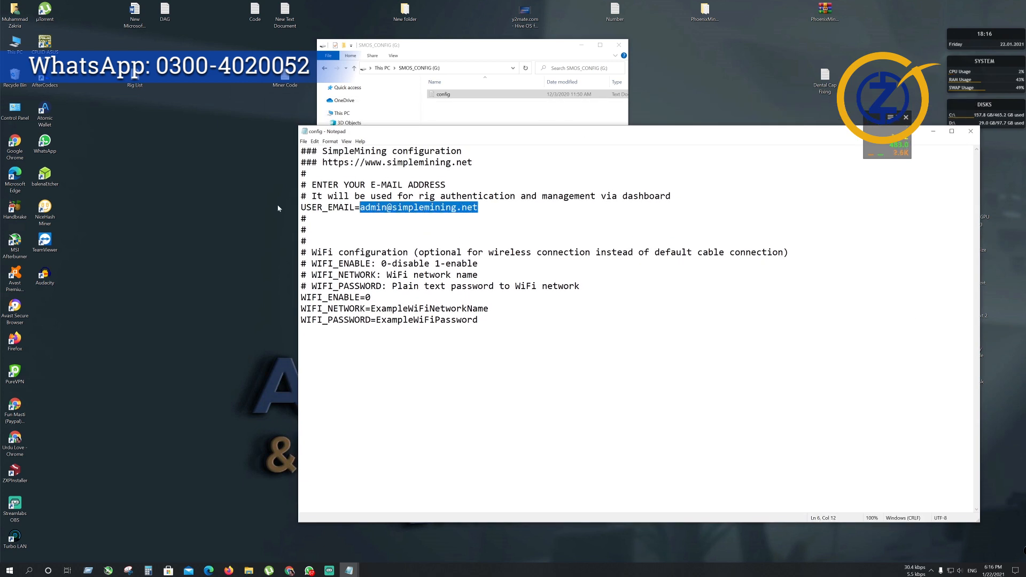
- Switch to Chrome and check the Account menu on the SimpleMining site, leaving its options unchanged
{"action": "mouse_move", "coordinate": [289, 571]}
{"action": "left_click", "coordinate": [365, 502]}
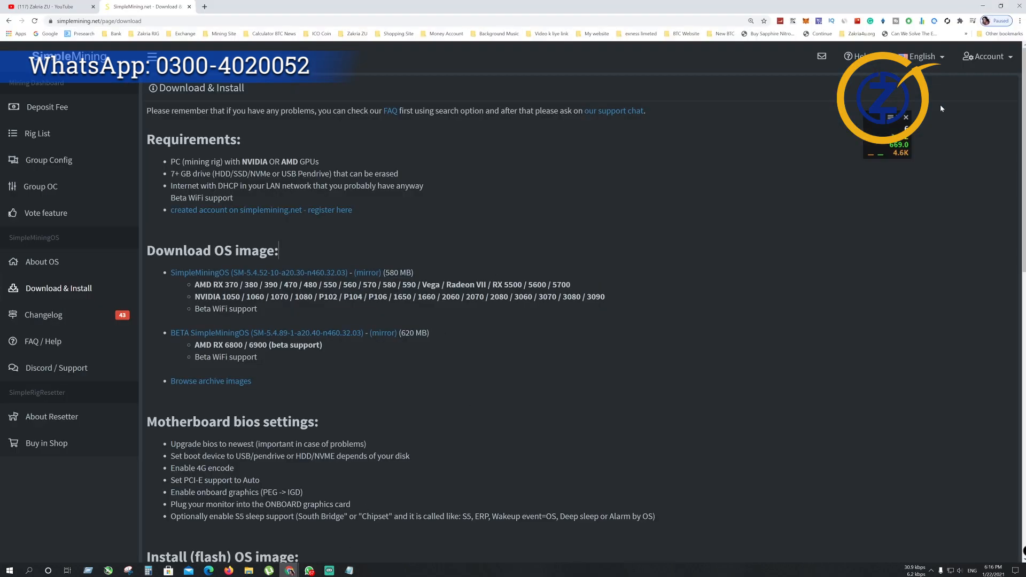
{"action": "left_click", "coordinate": [989, 56]}
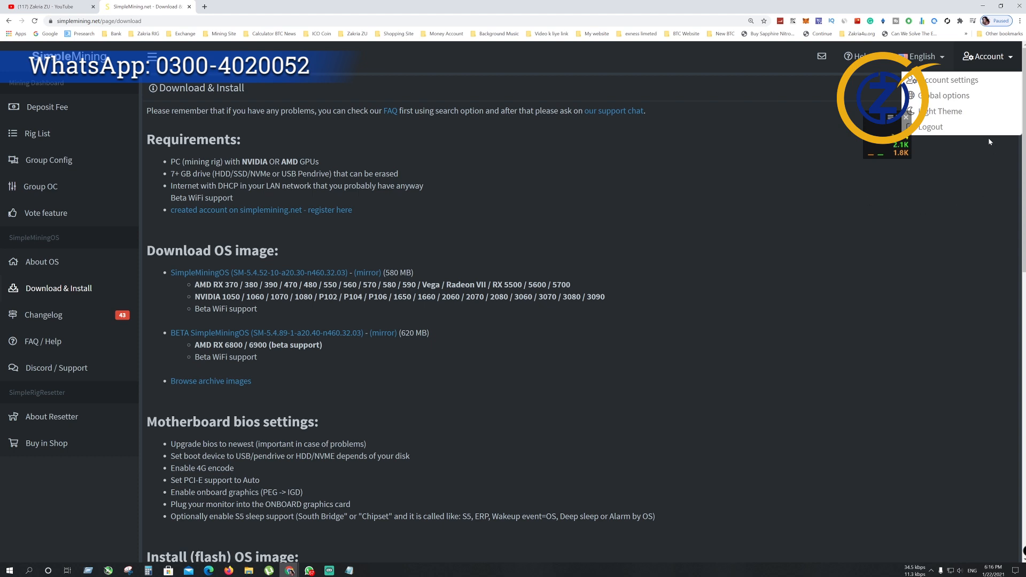
{"action": "left_click", "coordinate": [826, 200]}
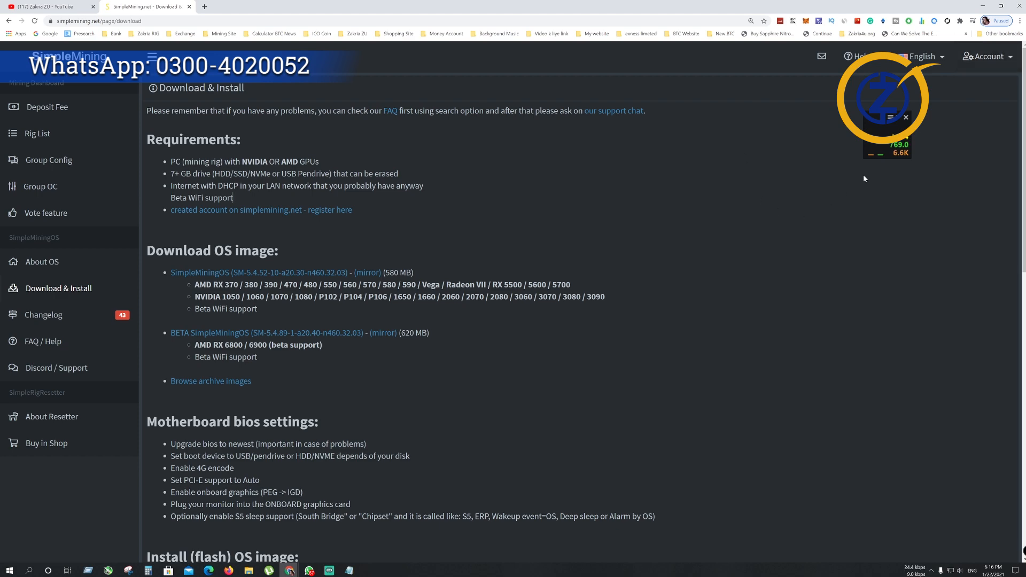
{"action": "left_click", "coordinate": [983, 6]}
- Review the USER_EMAIL, WIFI_NETWORK and WIFI_PASSWORD values in the config file and close it without editing
{"action": "left_click_drag", "start_coordinate": [478, 207], "coordinate": [360, 207]}
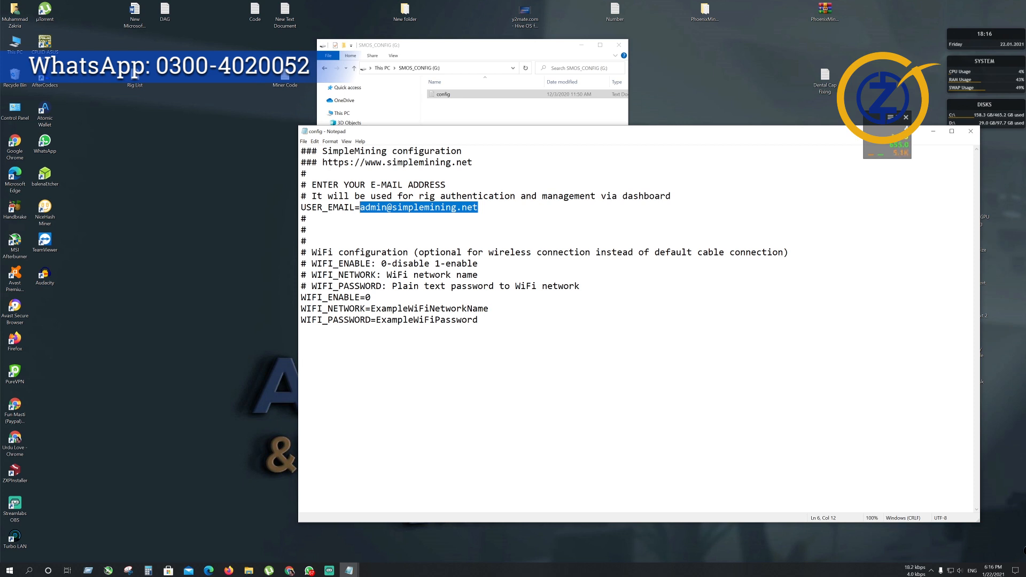
{"action": "left_click_drag", "start_coordinate": [491, 309], "coordinate": [371, 309]}
{"action": "left_click_drag", "start_coordinate": [479, 320], "coordinate": [377, 320]}
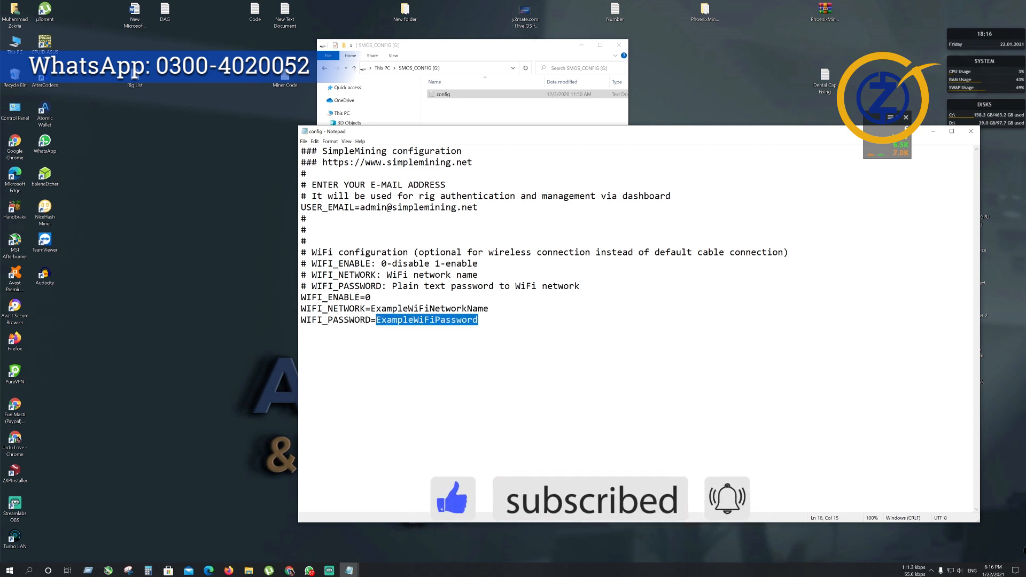
{"action": "left_click_drag", "start_coordinate": [489, 309], "coordinate": [371, 309]}
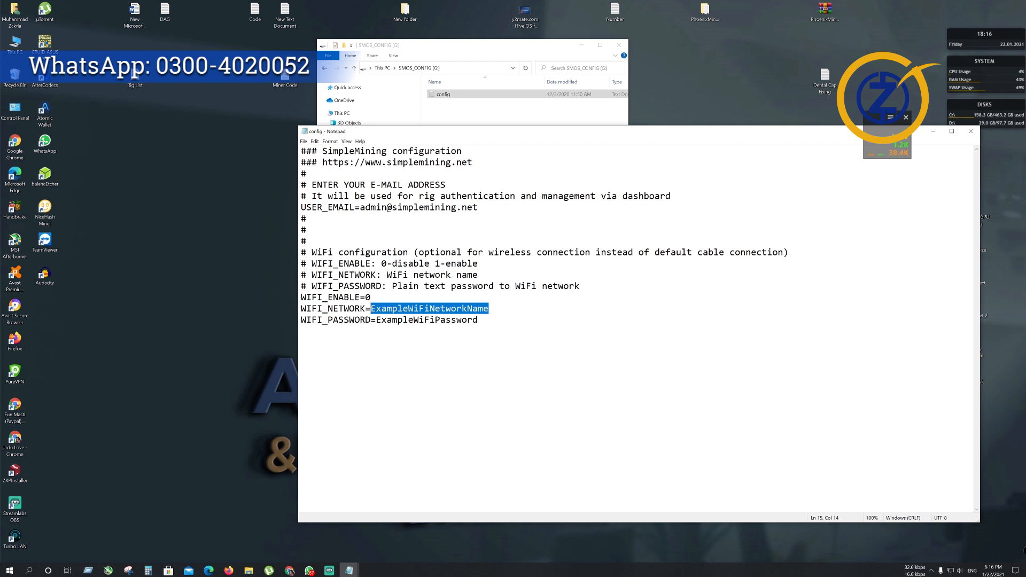
{"action": "left_click_drag", "start_coordinate": [479, 208], "coordinate": [360, 208]}
{"action": "left_click", "coordinate": [971, 131]}
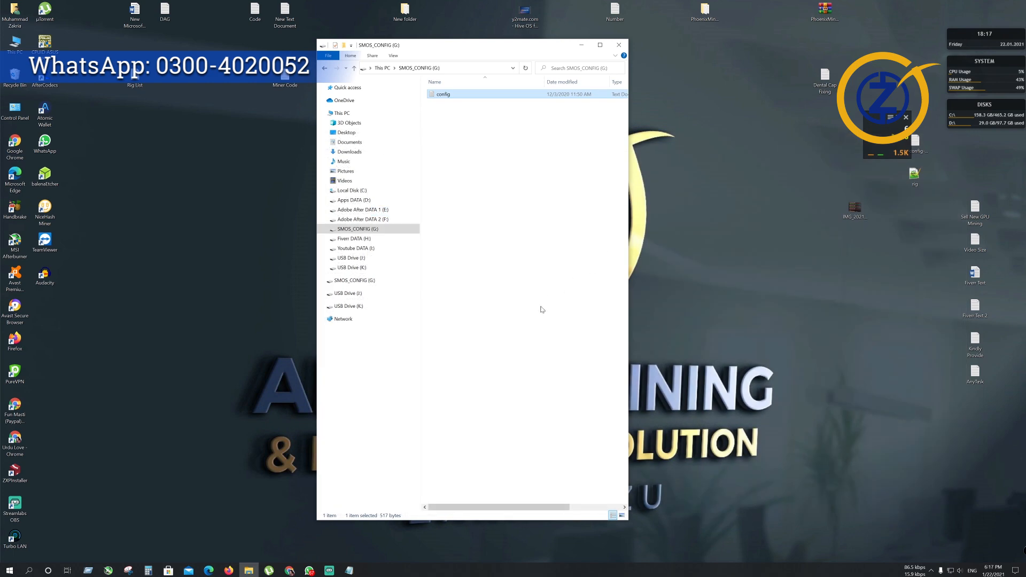
- Close the SMOS_CONFIG drive window and refresh the desktop
{"action": "right_click", "coordinate": [688, 151]}
{"action": "left_click", "coordinate": [708, 182]}
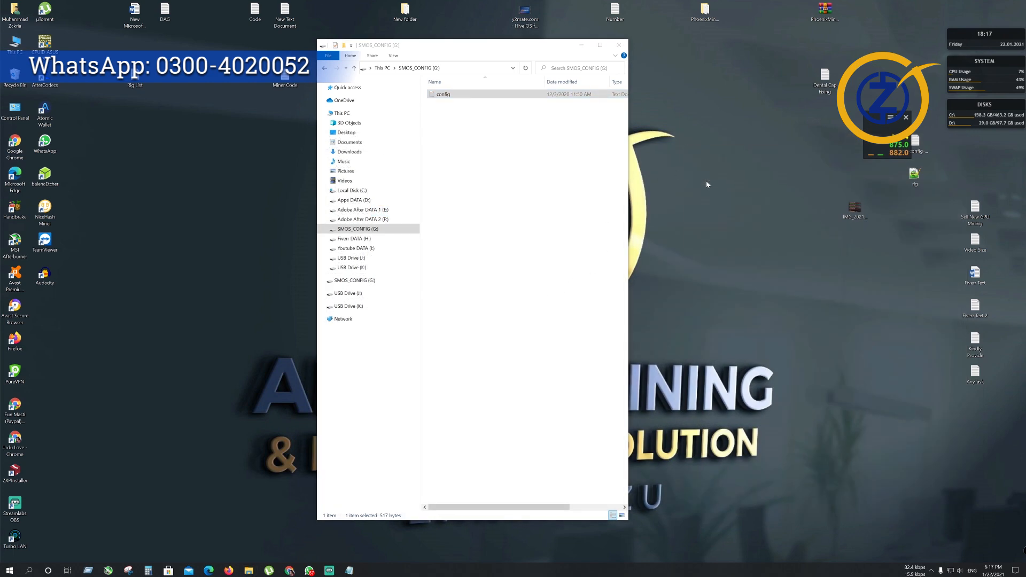
{"action": "left_click", "coordinate": [618, 45]}
{"action": "right_click", "coordinate": [611, 136]}
{"action": "left_click", "coordinate": [642, 168]}
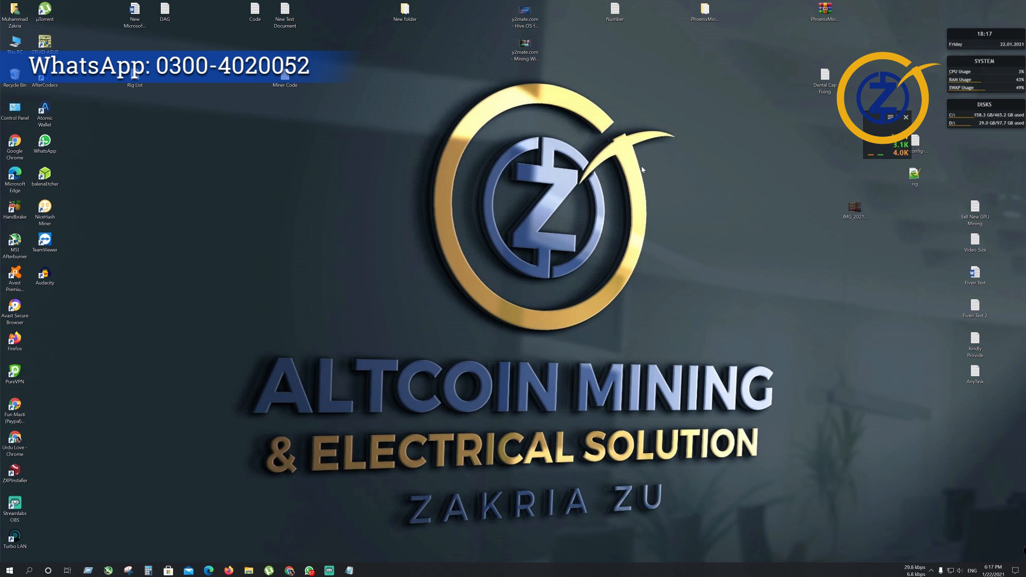
- Switch to Chrome and, from the SimpleMining rig list, allow rigs to be added to the account for 120 minutes
{"action": "mouse_move", "coordinate": [289, 570]}
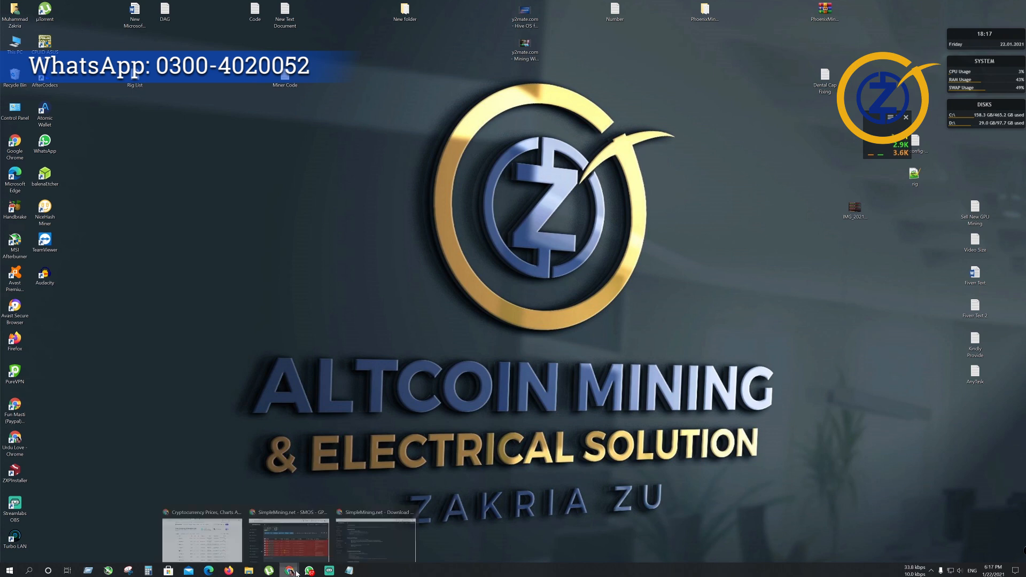
{"action": "left_click", "coordinate": [290, 539]}
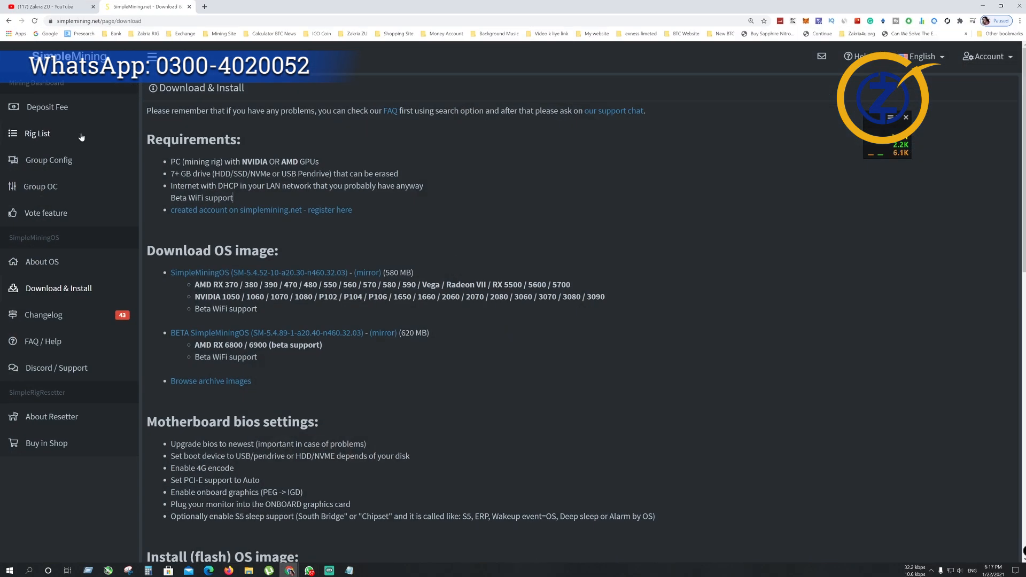
{"action": "left_click", "coordinate": [43, 142]}
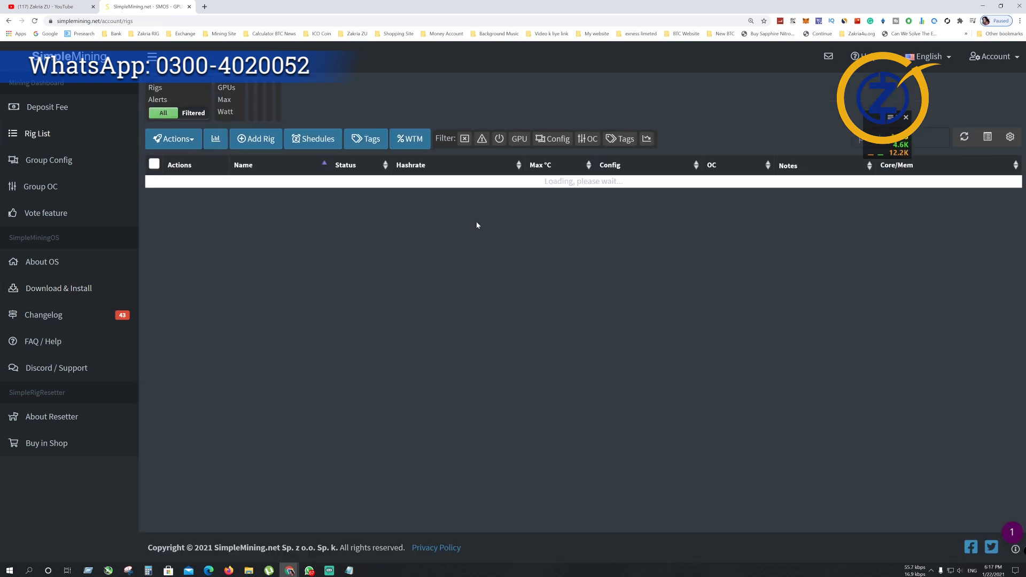
{"action": "mouse_move", "coordinate": [258, 191]}
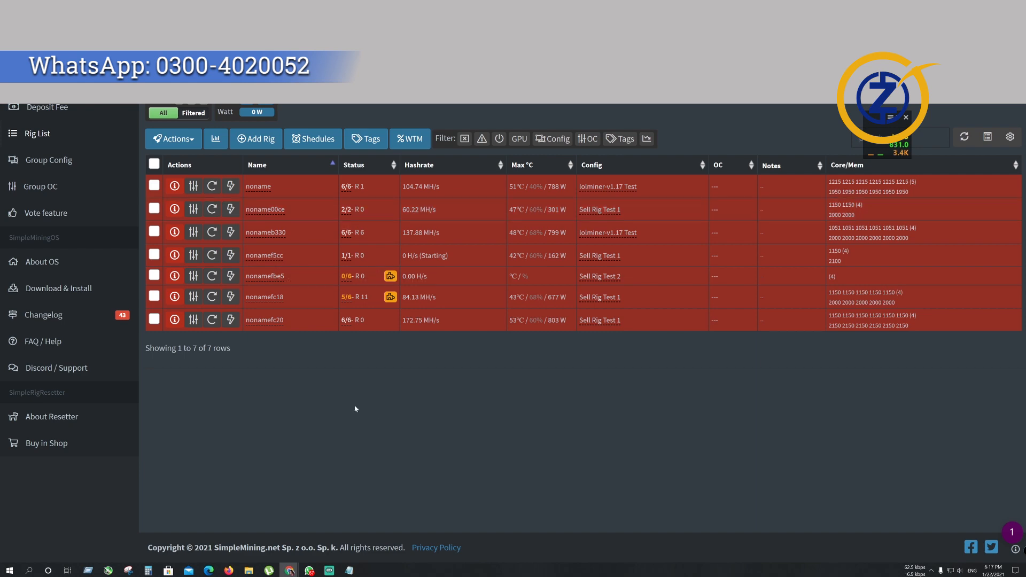
{"action": "left_click", "coordinate": [259, 140]}
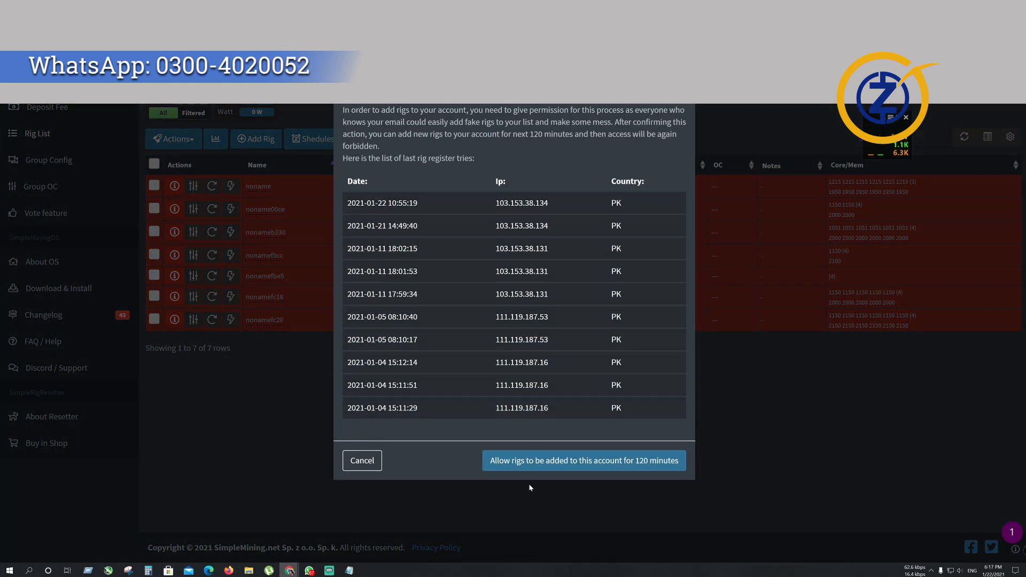
{"action": "left_click", "coordinate": [532, 461]}
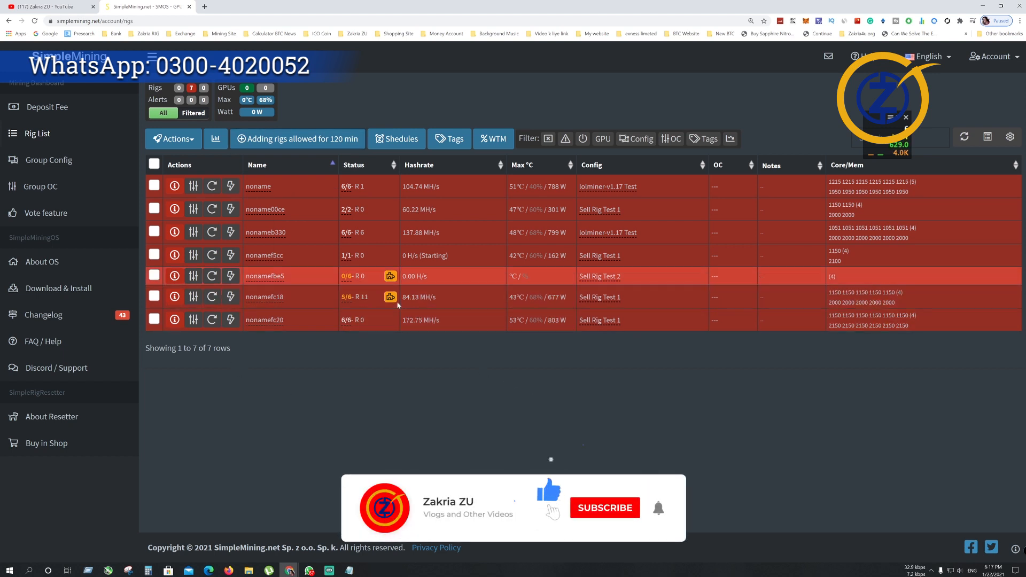
- Start a new group in Group Config with lolminer-v1.19 as its miner
{"action": "left_click", "coordinate": [59, 166]}
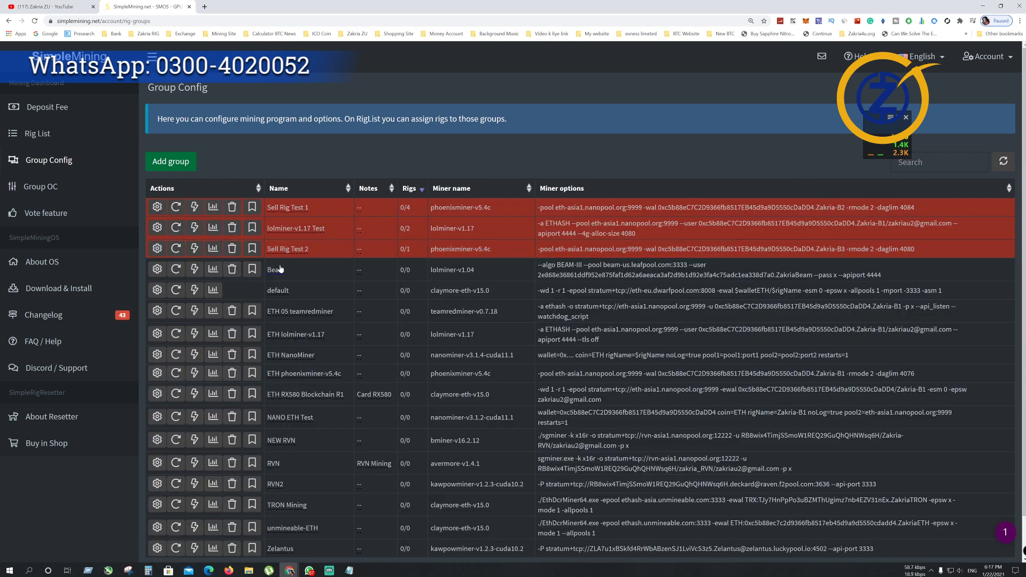
{"action": "scroll", "coordinate": [254, 348], "scroll_direction": "down", "scroll_amount": 1}
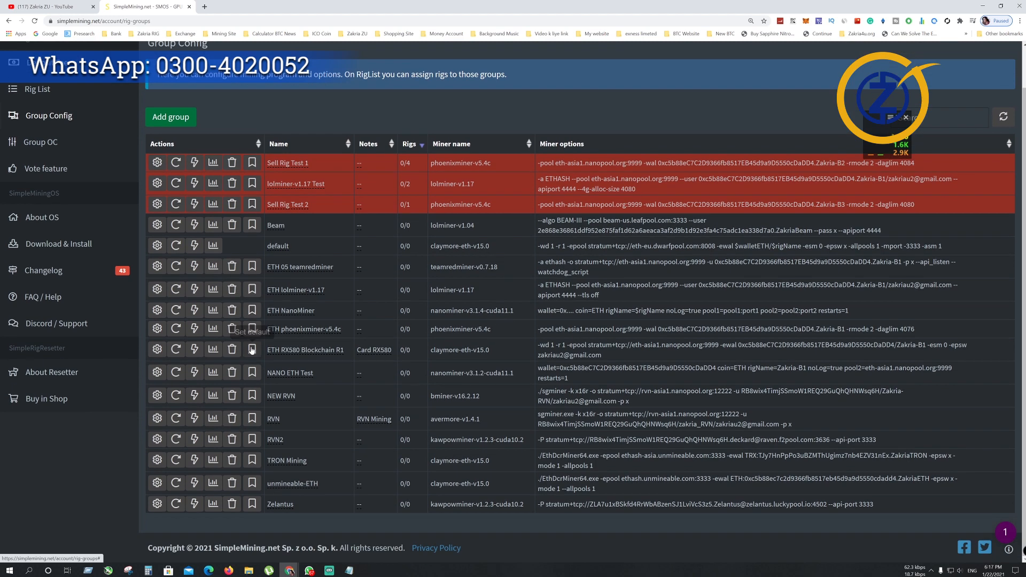
{"action": "scroll", "coordinate": [252, 350], "scroll_direction": "up", "scroll_amount": 1}
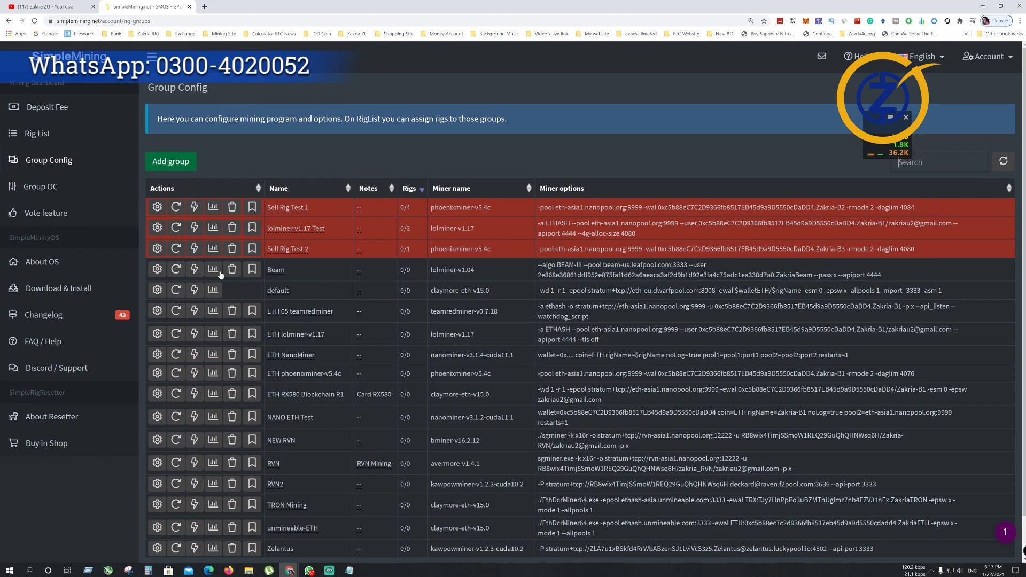
{"action": "left_click", "coordinate": [174, 167]}
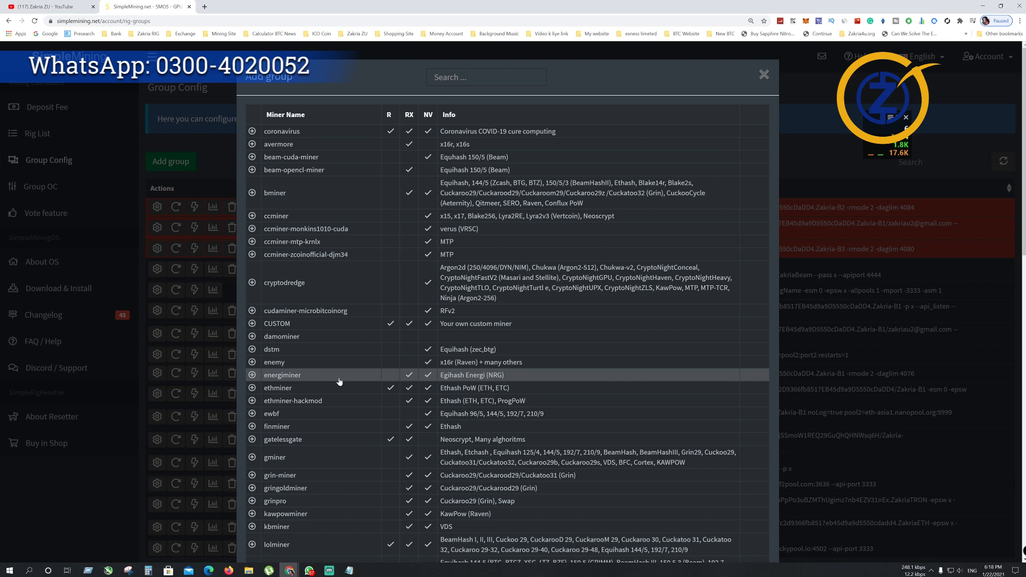
{"action": "scroll", "coordinate": [340, 381], "scroll_direction": "down", "scroll_amount": 3}
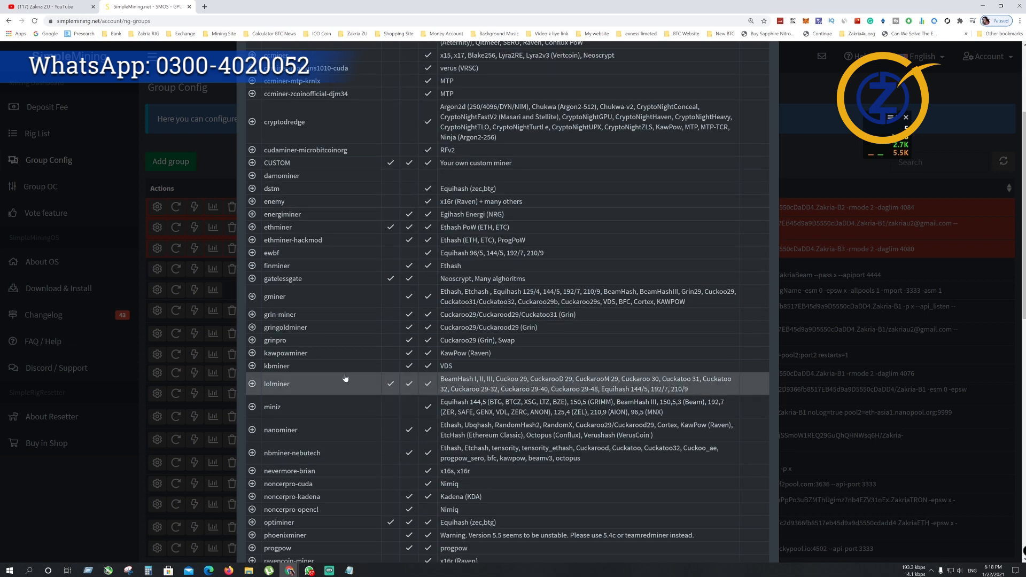
{"action": "scroll", "coordinate": [346, 378], "scroll_direction": "down", "scroll_amount": 1}
{"action": "scroll", "coordinate": [346, 379], "scroll_direction": "up", "scroll_amount": 1}
{"action": "left_click", "coordinate": [331, 385]}
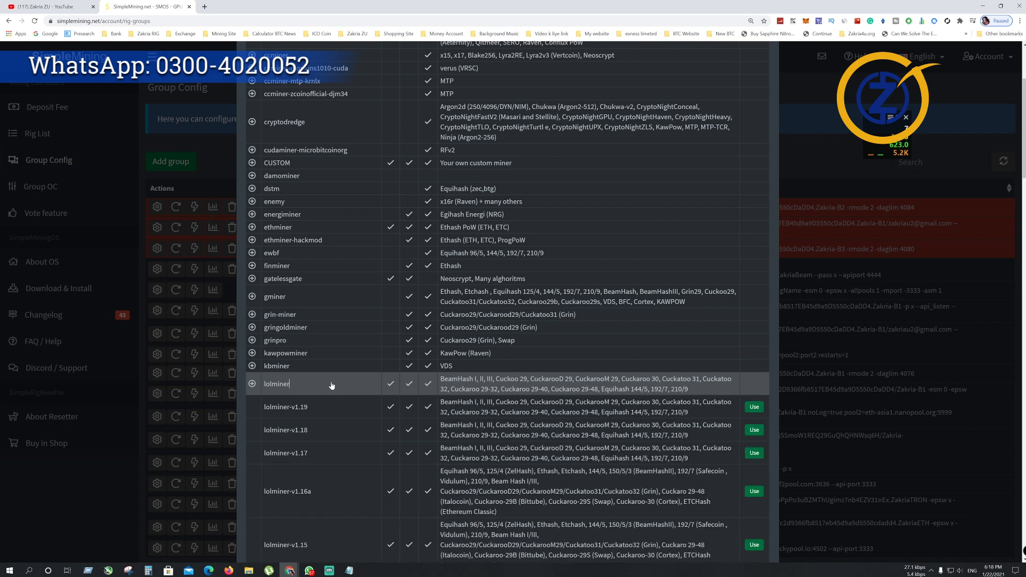
{"action": "left_click", "coordinate": [755, 408]}
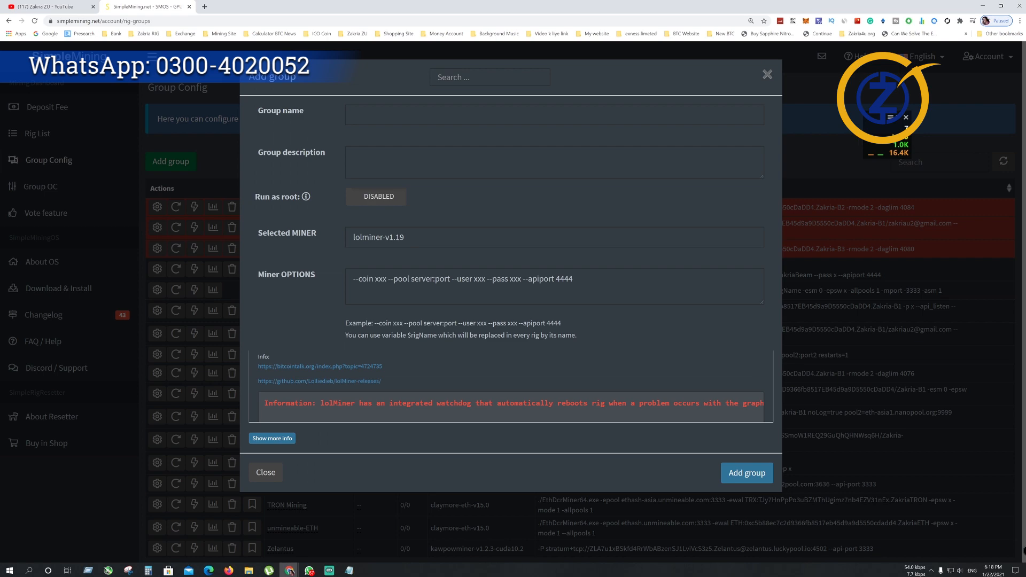
- Clear the default Miner OPTIONS of the new lolminer group and bring up the Miner Code notes in Notepad
{"action": "key", "text": "ctrl+a"}
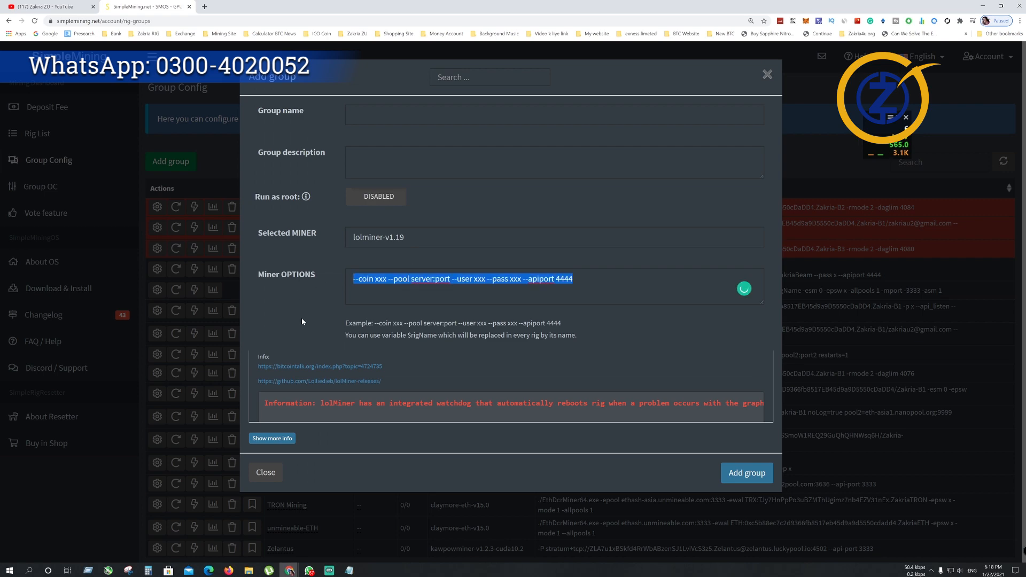
{"action": "key", "text": "BackSpace"}
{"action": "left_click", "coordinate": [349, 570]}
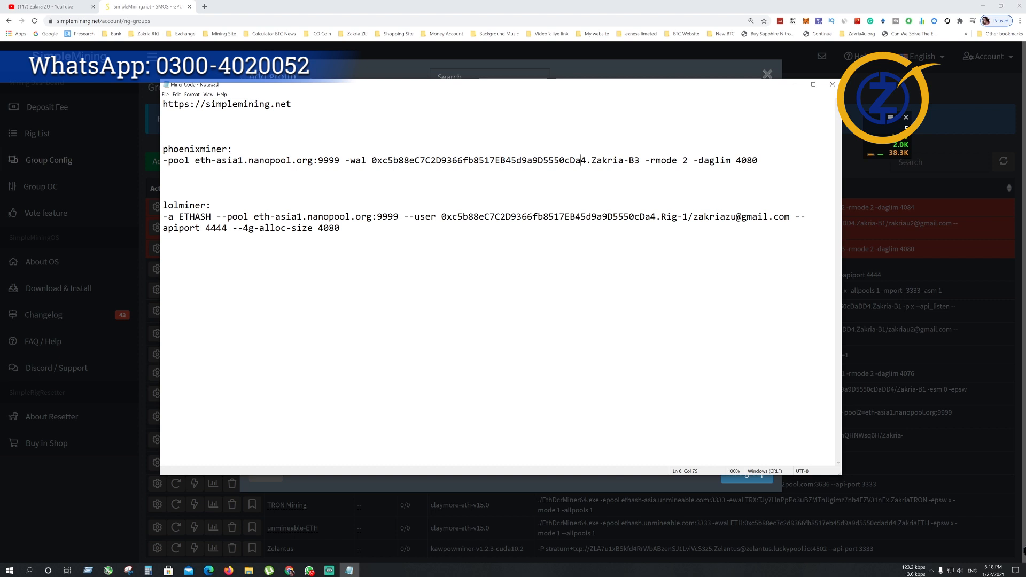
{"action": "left_click_drag", "start_coordinate": [260, 88], "coordinate": [299, 98]}
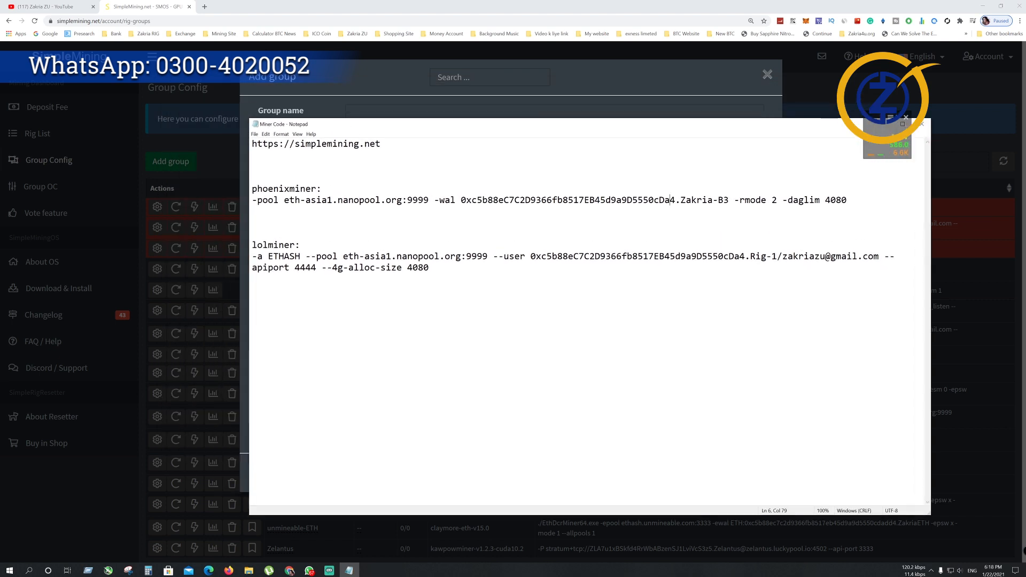
- Examine the parts of the lolminer command in the Miner Code notes: wallet address, rig name and e-mail
{"action": "left_click_drag", "start_coordinate": [430, 267], "coordinate": [252, 257]}
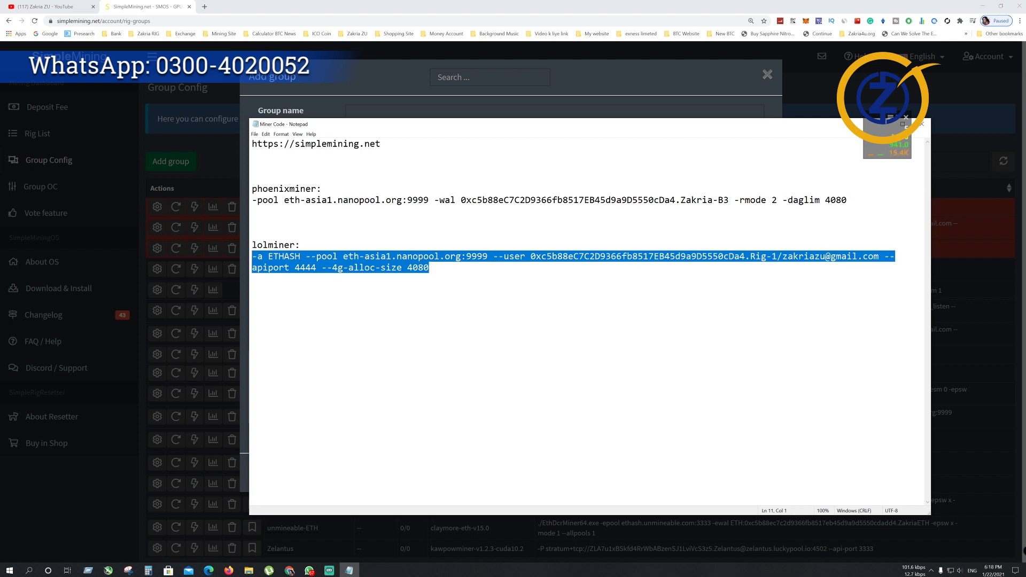
{"action": "left_click", "coordinate": [472, 257]}
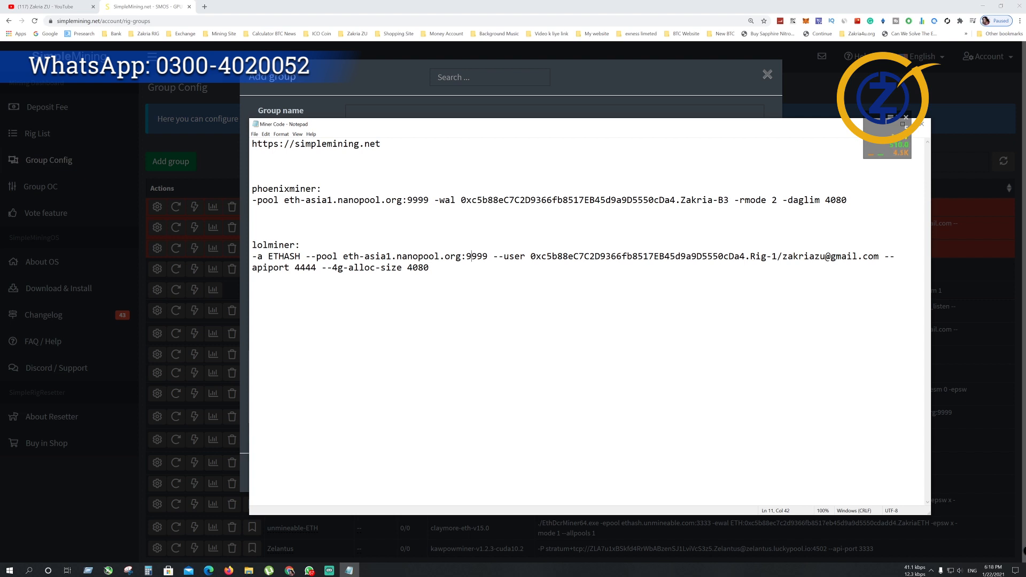
{"action": "left_click_drag", "start_coordinate": [530, 256], "coordinate": [746, 257]}
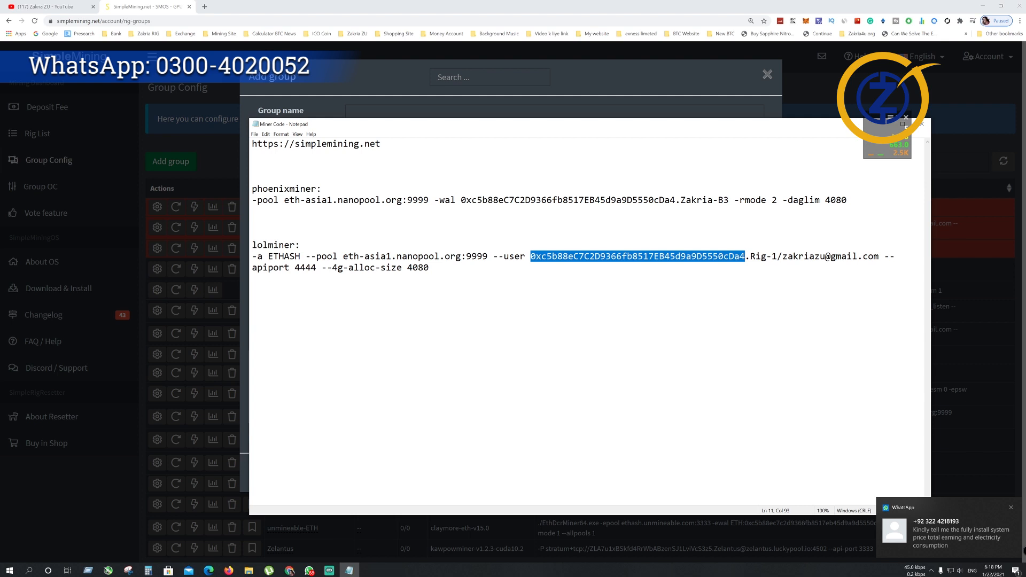
{"action": "left_click", "coordinate": [1011, 508]}
{"action": "left_click", "coordinate": [746, 256]}
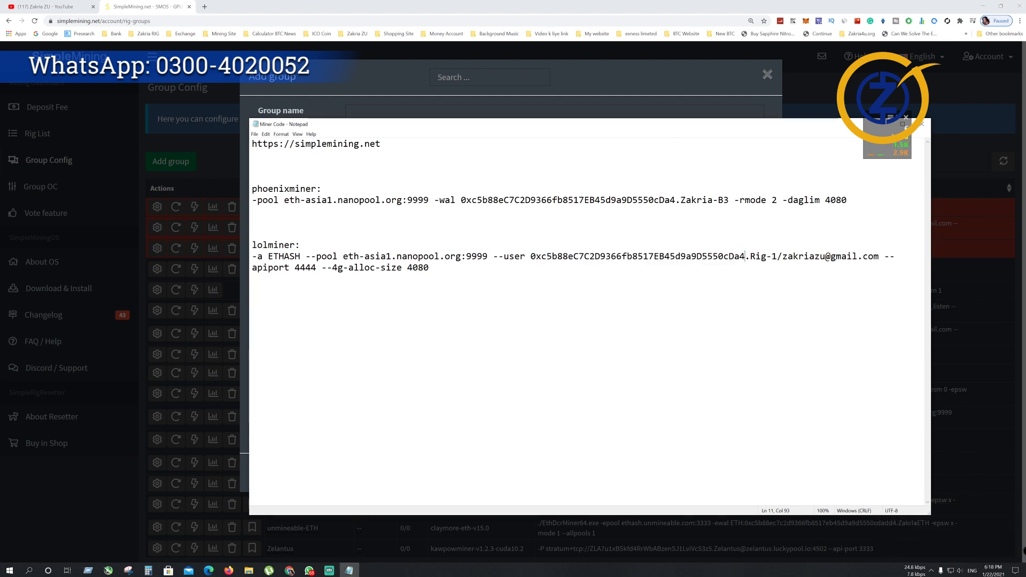
{"action": "left_click_drag", "start_coordinate": [746, 257], "coordinate": [530, 257]}
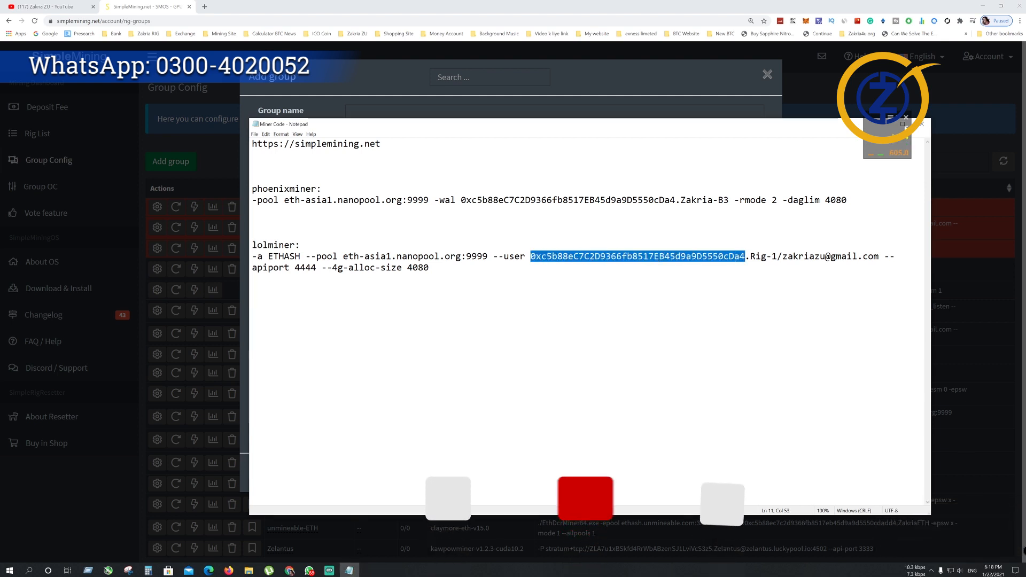
{"action": "left_click", "coordinate": [756, 257]}
{"action": "left_click_drag", "start_coordinate": [751, 257], "coordinate": [777, 257]}
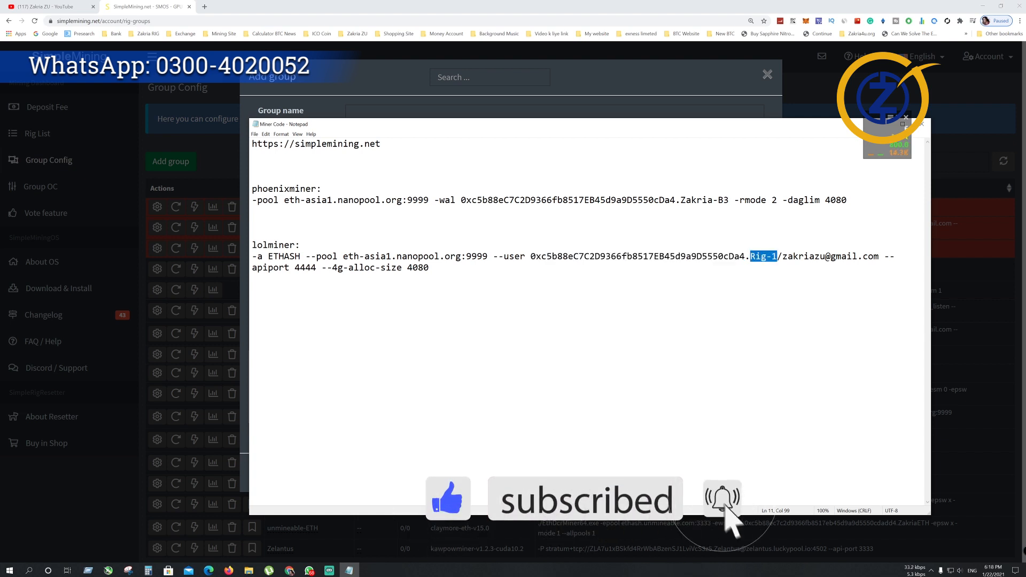
{"action": "left_click_drag", "start_coordinate": [782, 257], "coordinate": [879, 256]}
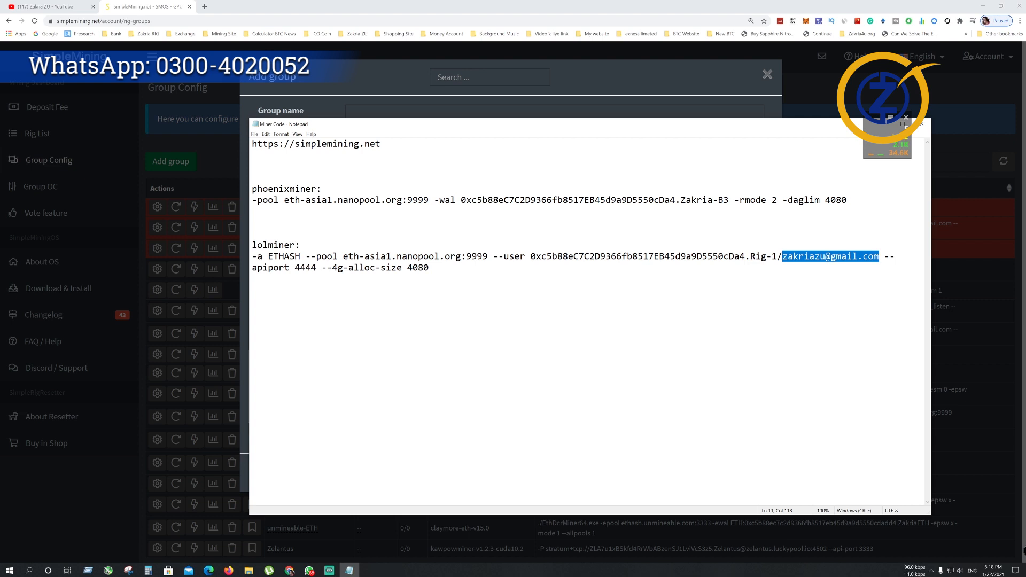
- Copy the full lolminer command from the notes, from -a ETHASH through --4g-alloc-size 4080, into the new group's Miner OPTIONS in Chrome
{"action": "left_click_drag", "start_coordinate": [429, 267], "coordinate": [247, 258]}
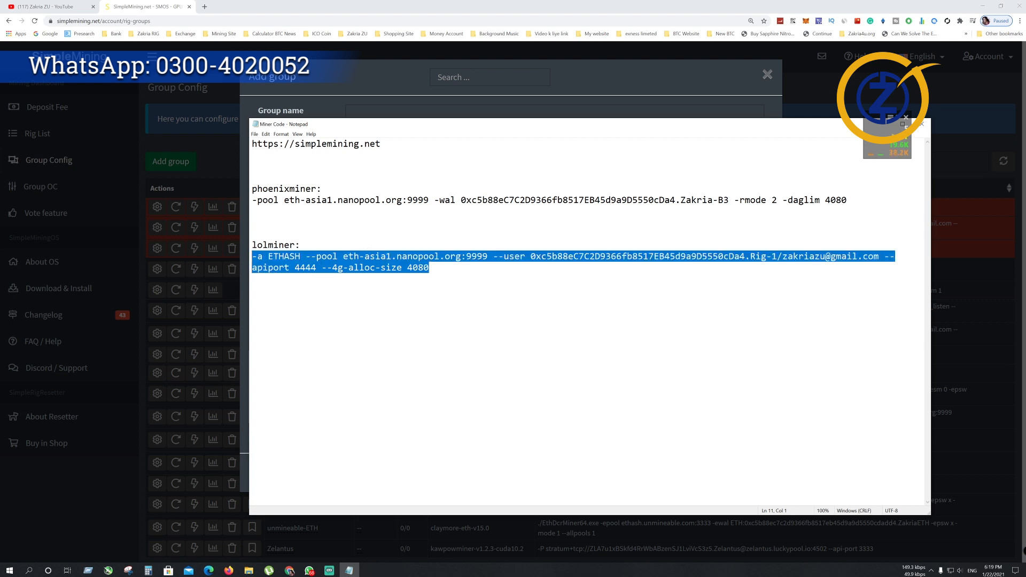
{"action": "right_click", "coordinate": [279, 257]}
{"action": "left_click", "coordinate": [305, 284]}
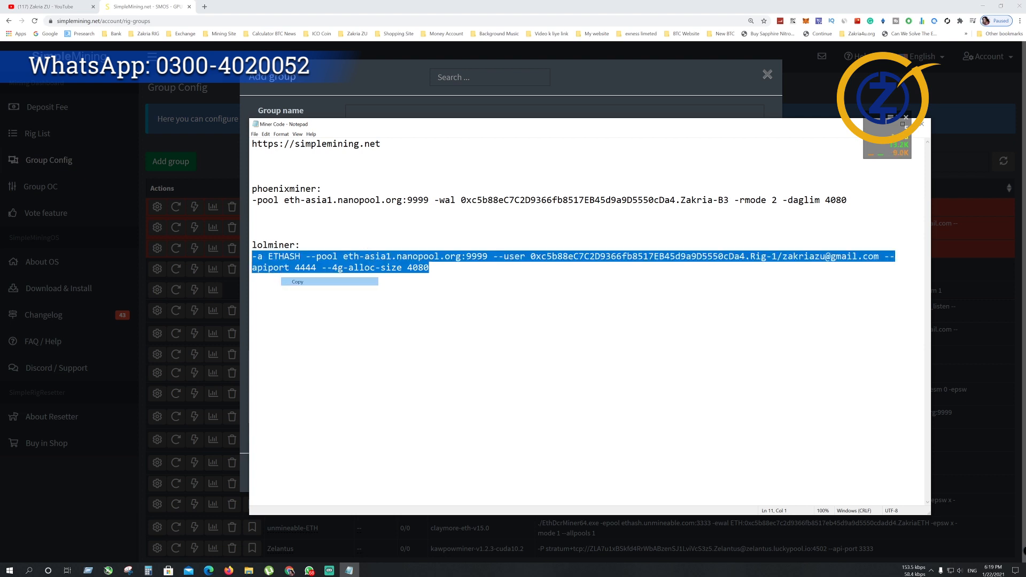
{"action": "left_click", "coordinate": [369, 98]}
{"action": "right_click", "coordinate": [417, 283]}
{"action": "left_click", "coordinate": [447, 351]}
- Name the group ETH lolminer-v1.17 and close the Add group form without adding it
{"action": "left_click_drag", "start_coordinate": [415, 239], "coordinate": [352, 237]}
{"action": "right_click", "coordinate": [379, 232]}
{"action": "left_click", "coordinate": [393, 240]}
{"action": "left_click", "coordinate": [383, 117]}
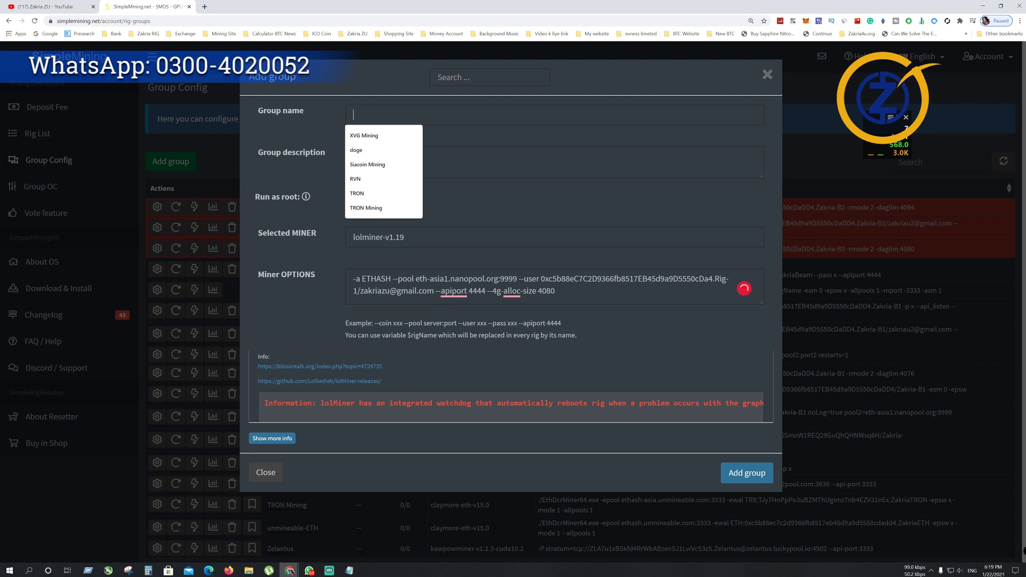
{"action": "type", "text": "ey"}
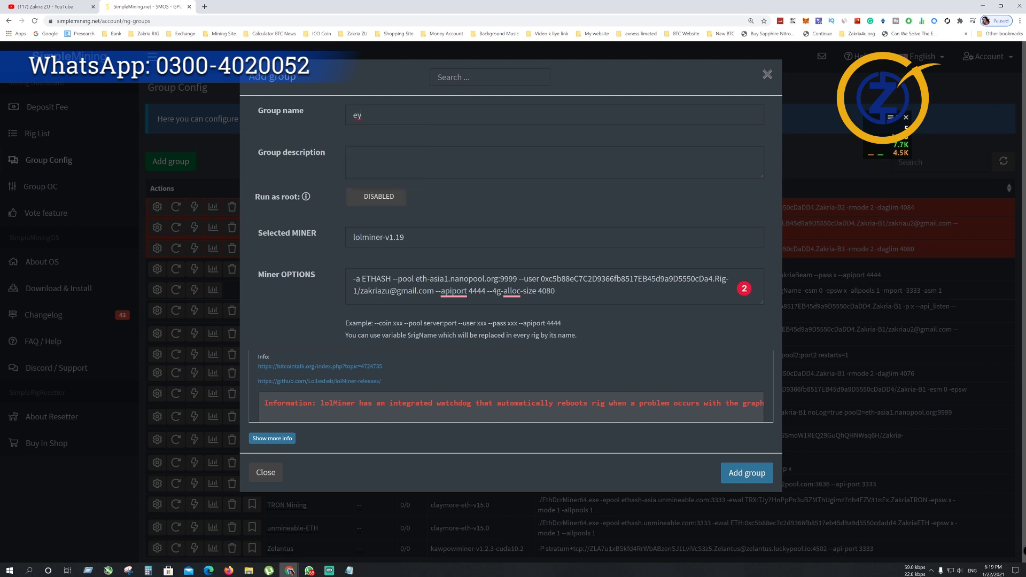
{"action": "key", "text": "BackSpace"}
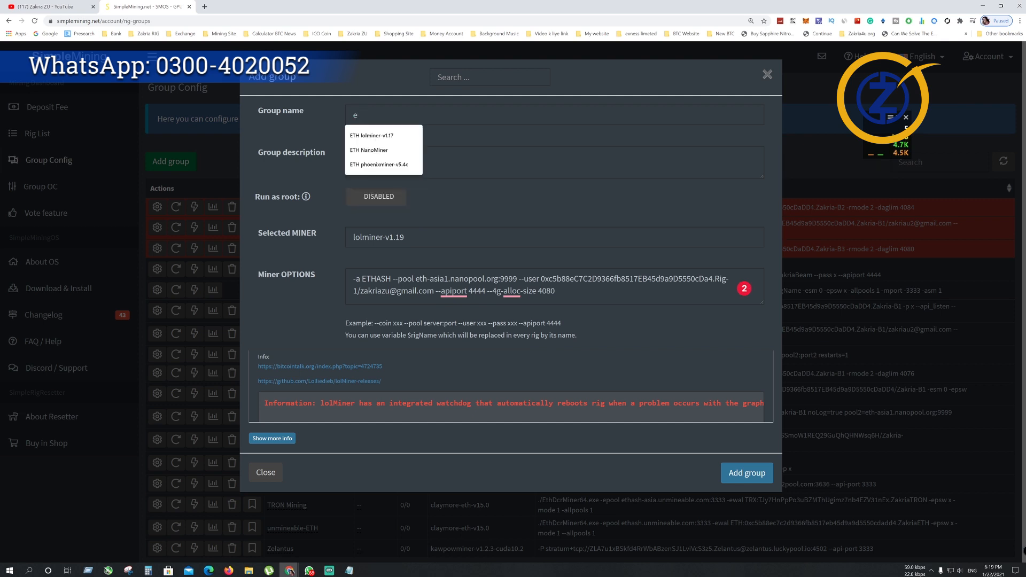
{"action": "type", "text": "th"}
{"action": "left_click", "coordinate": [359, 136]}
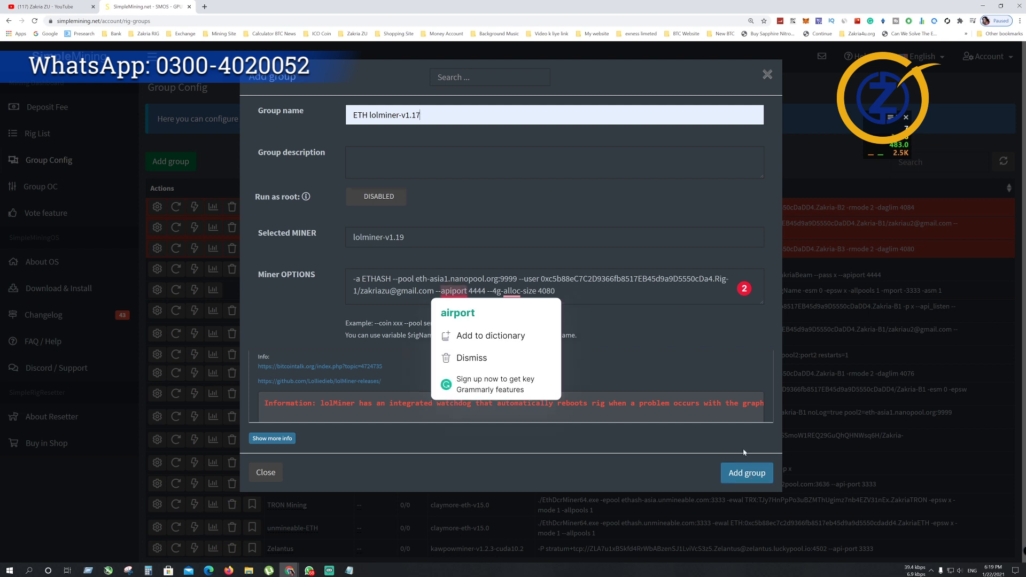
{"action": "left_click", "coordinate": [277, 477]}
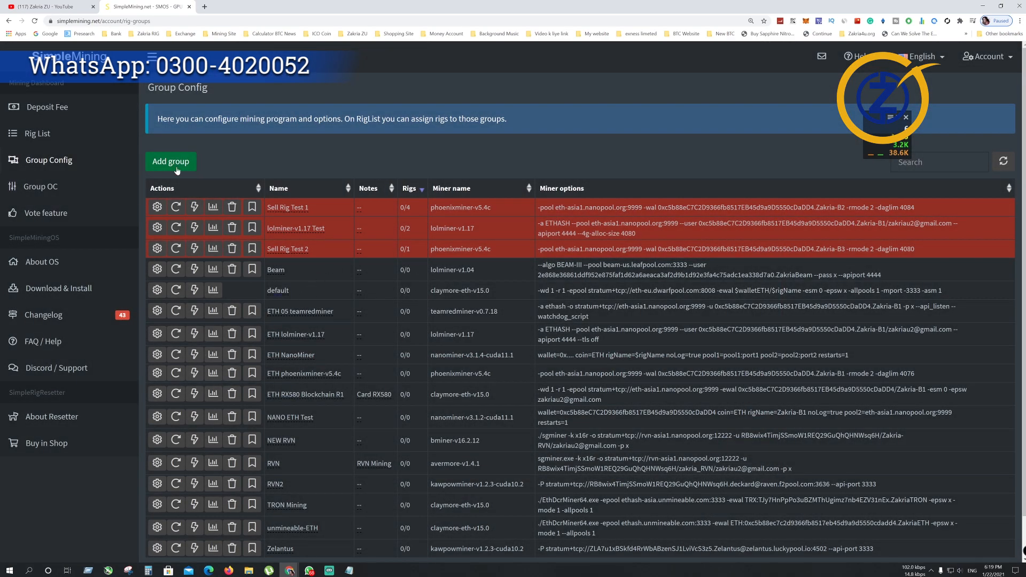
- Start another group with phoenixminer-v5.5b as its miner and clear its default Miner OPTIONS
{"action": "left_click", "coordinate": [180, 163]}
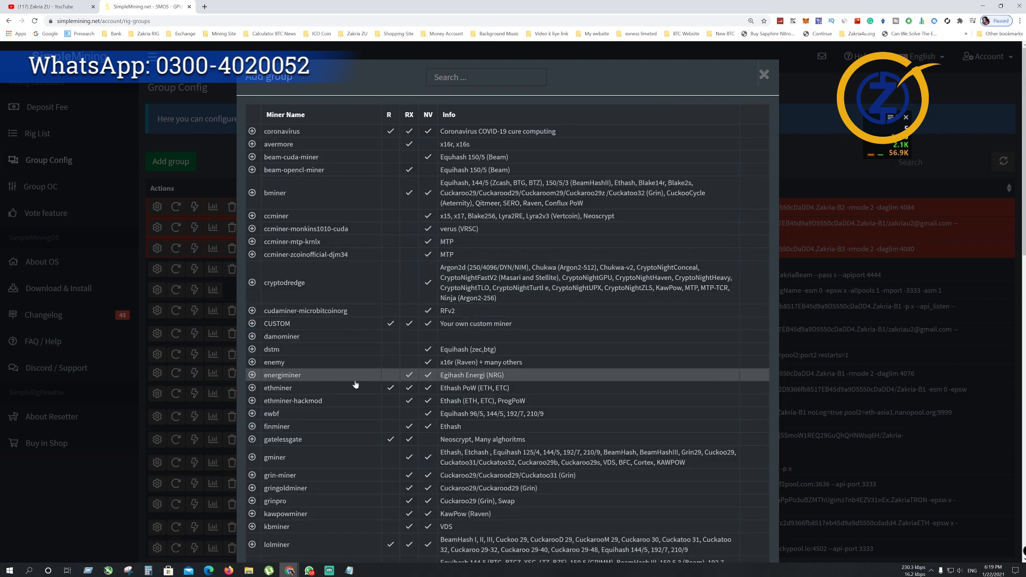
{"action": "scroll", "coordinate": [355, 384], "scroll_direction": "down", "scroll_amount": 2}
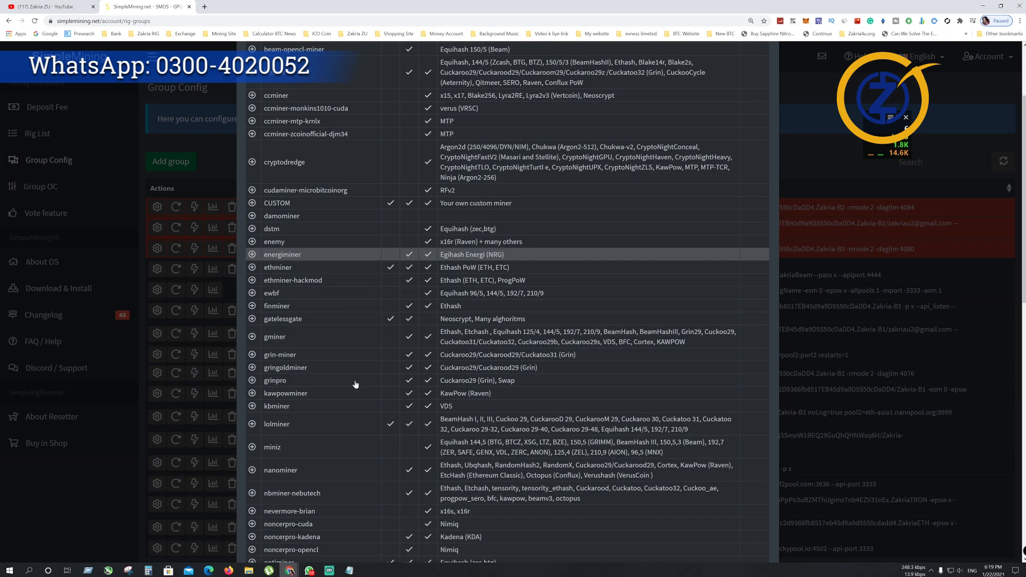
{"action": "scroll", "coordinate": [356, 384], "scroll_direction": "down", "scroll_amount": 2}
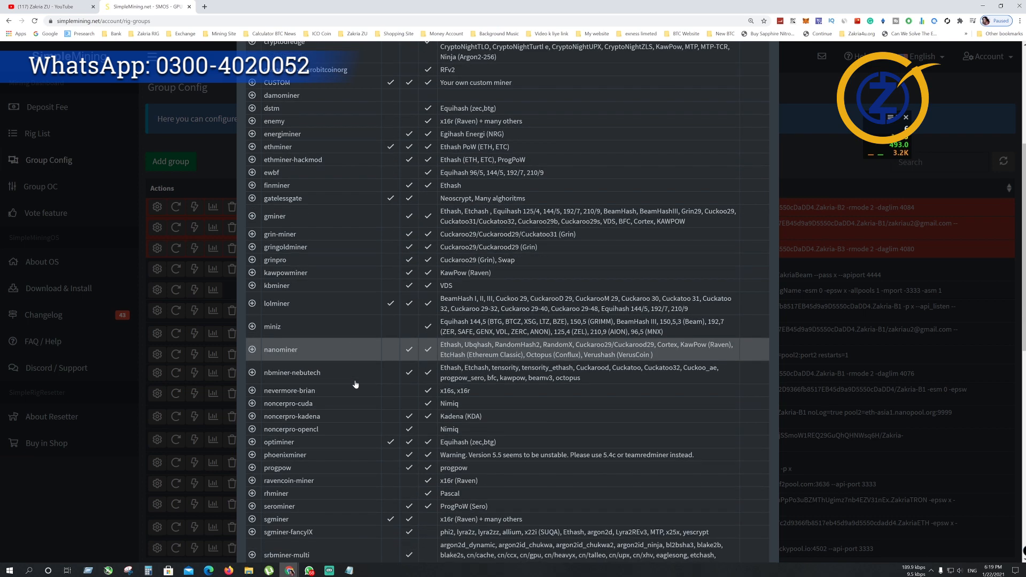
{"action": "left_click", "coordinate": [301, 456]}
{"action": "scroll", "coordinate": [301, 455], "scroll_direction": "down", "scroll_amount": 2}
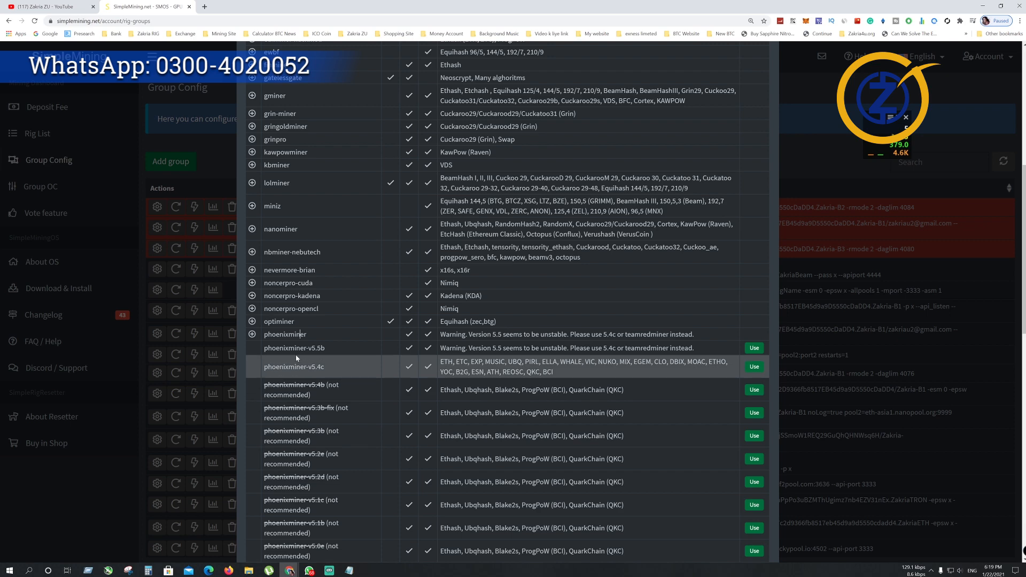
{"action": "left_click", "coordinate": [754, 349]}
{"action": "left_click_drag", "start_coordinate": [608, 280], "coordinate": [318, 288]}
{"action": "key", "text": "BackSpace"}
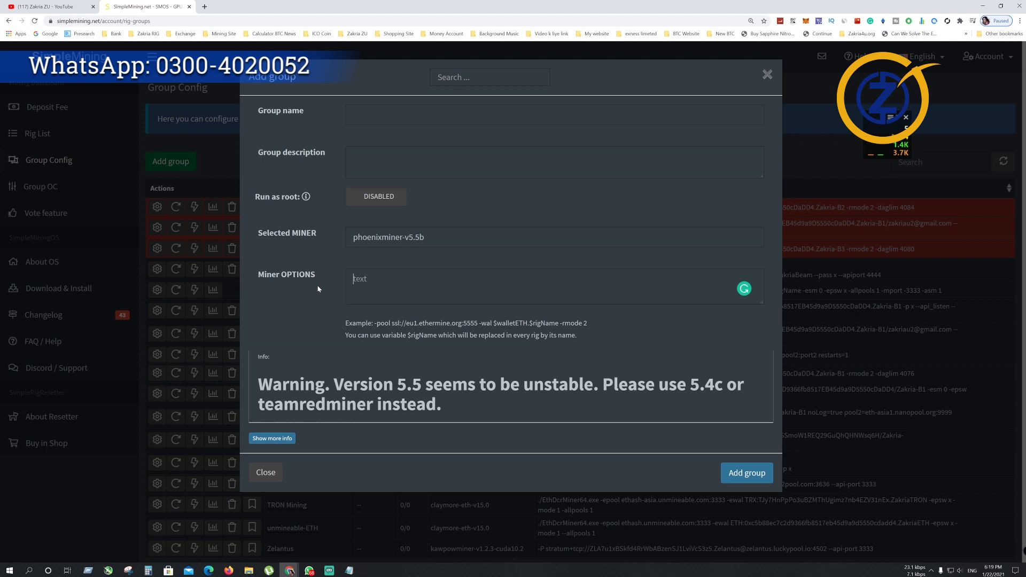
- Switch to the Miner Code notes in Notepad and examine the phoenixminer command's wallet address, rig name and pool address
{"action": "left_click", "coordinate": [349, 571]}
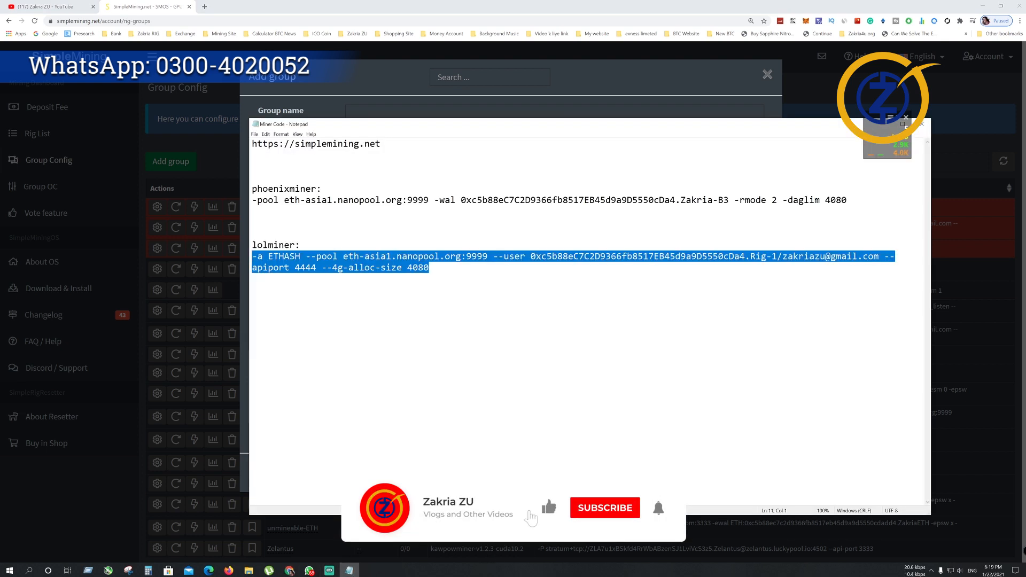
{"action": "left_click_drag", "start_coordinate": [252, 200], "coordinate": [848, 200]}
{"action": "left_click", "coordinate": [665, 200]}
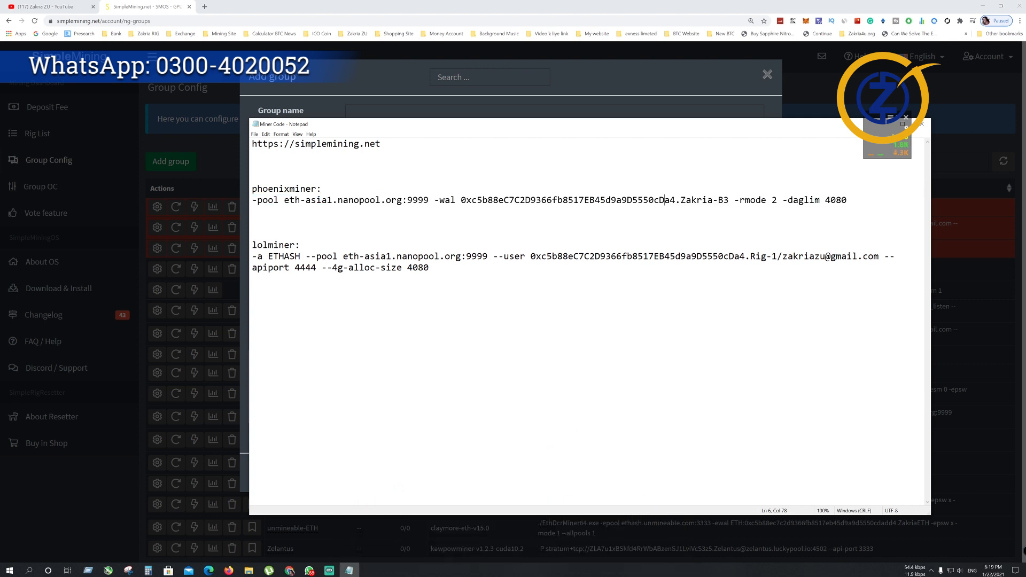
{"action": "left_click_drag", "start_coordinate": [675, 200], "coordinate": [461, 200]}
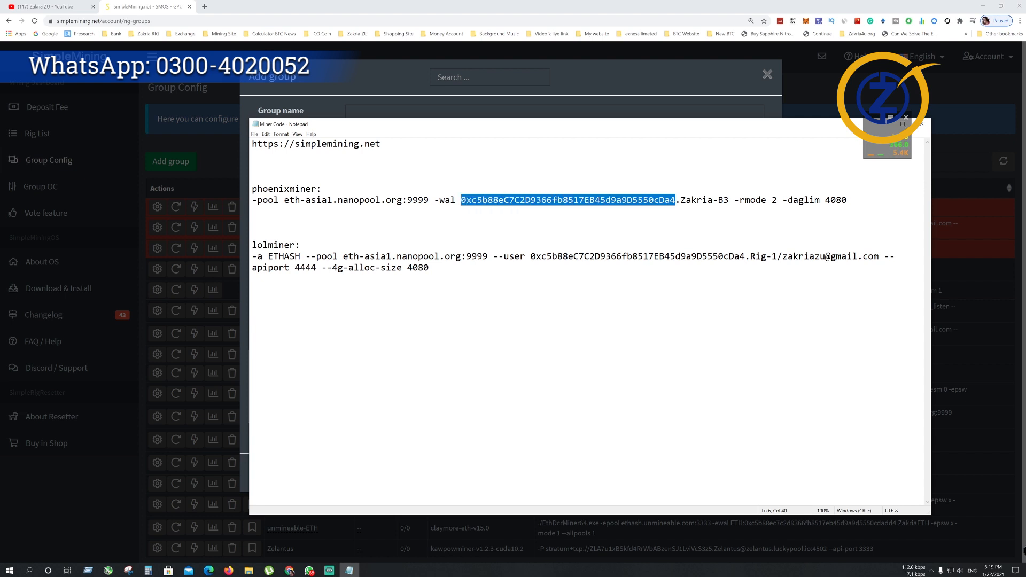
{"action": "left_click_drag", "start_coordinate": [681, 200], "coordinate": [729, 200]}
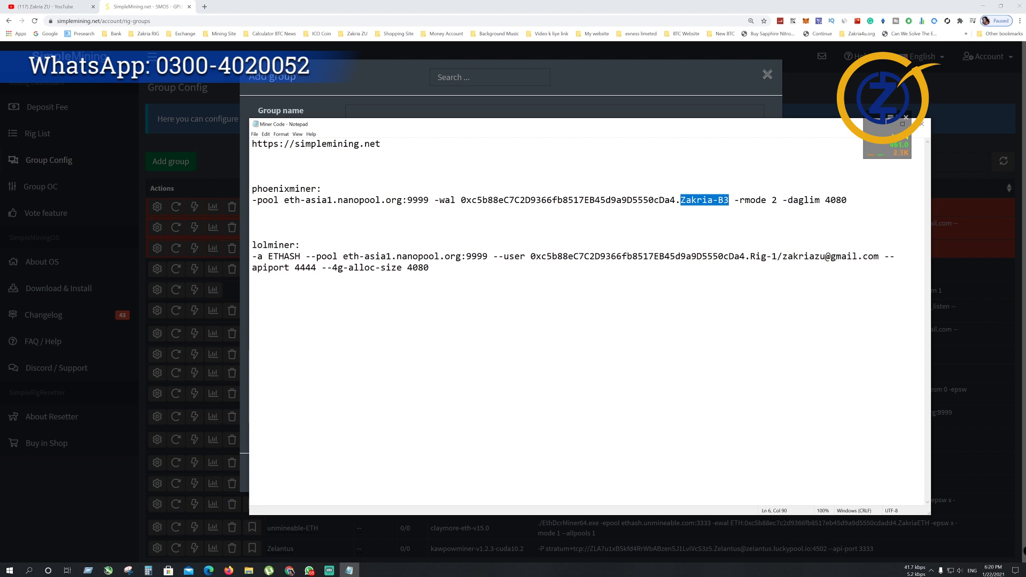
{"action": "left_click_drag", "start_coordinate": [360, 127], "coordinate": [378, 129]}
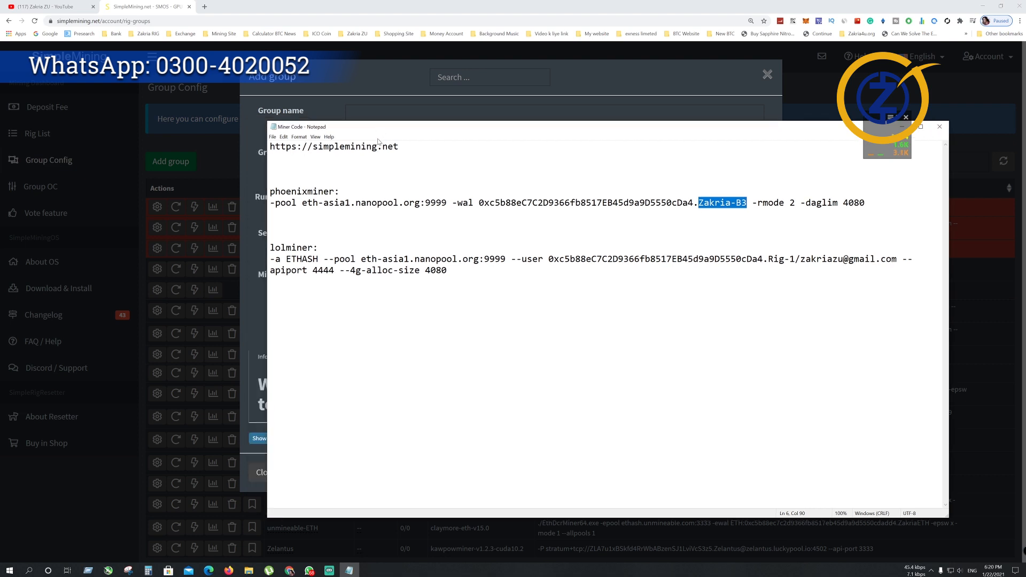
{"action": "left_click_drag", "start_coordinate": [447, 203], "coordinate": [302, 203]}
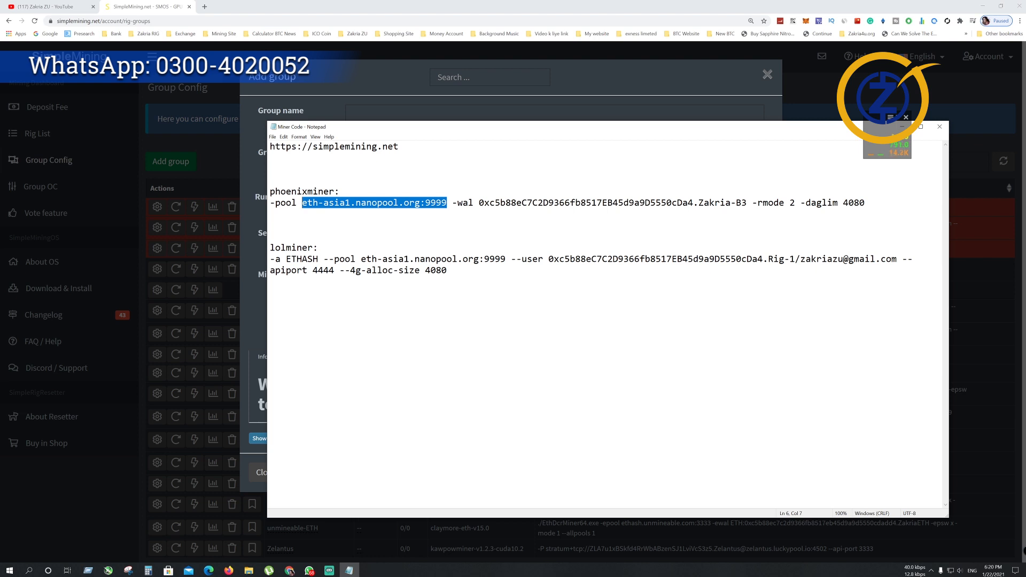
- Copy the full phoenixminer command from the notes, including -rmode 2 and -daglim 4080, into the new group's Miner OPTIONS in Chrome
{"action": "left_click_drag", "start_coordinate": [865, 203], "coordinate": [270, 202]}
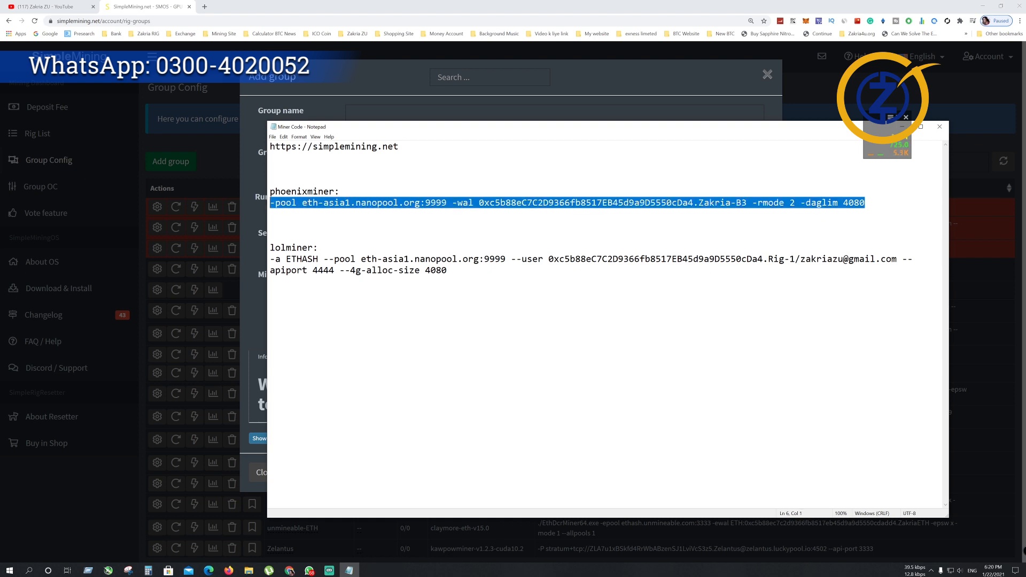
{"action": "right_click", "coordinate": [308, 203]}
{"action": "left_click", "coordinate": [331, 225]}
{"action": "key", "text": "alt+Tab"}
{"action": "right_click", "coordinate": [397, 279]}
{"action": "left_click", "coordinate": [430, 344]}
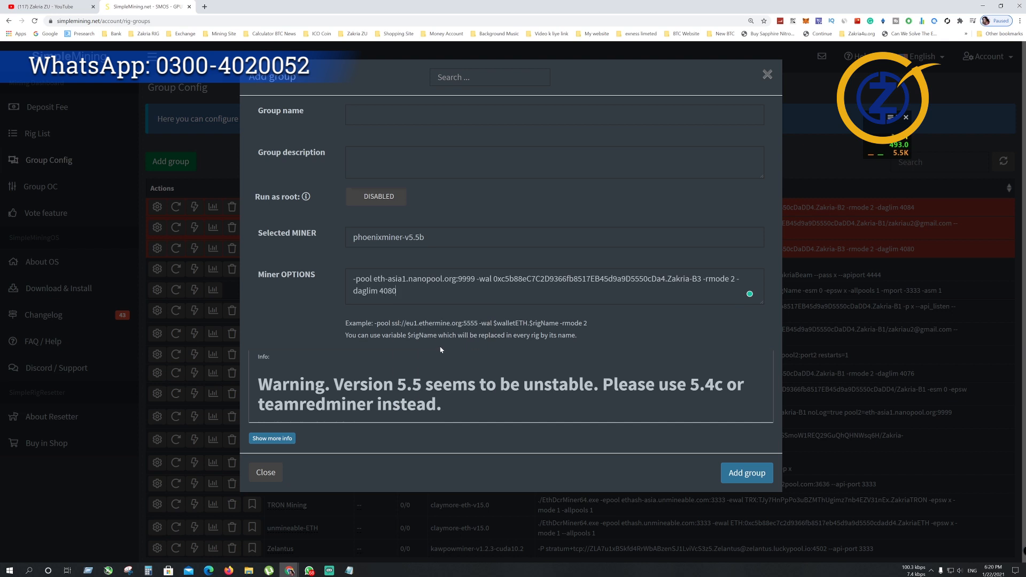
- Name the group ETH phoenixminer-v5.4c and close the Add group form without adding it
{"action": "left_click", "coordinate": [353, 114]}
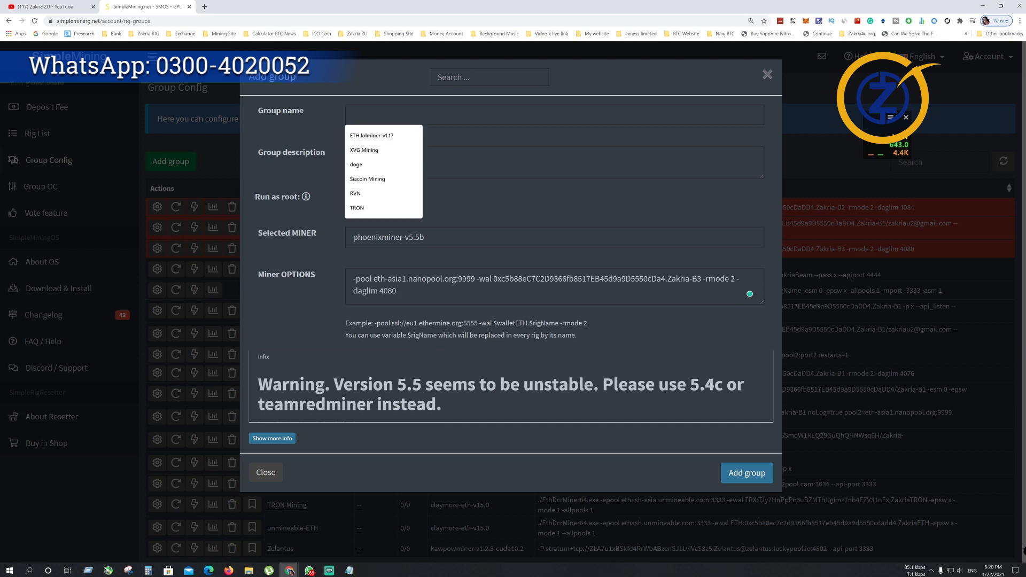
{"action": "type", "text": "et"}
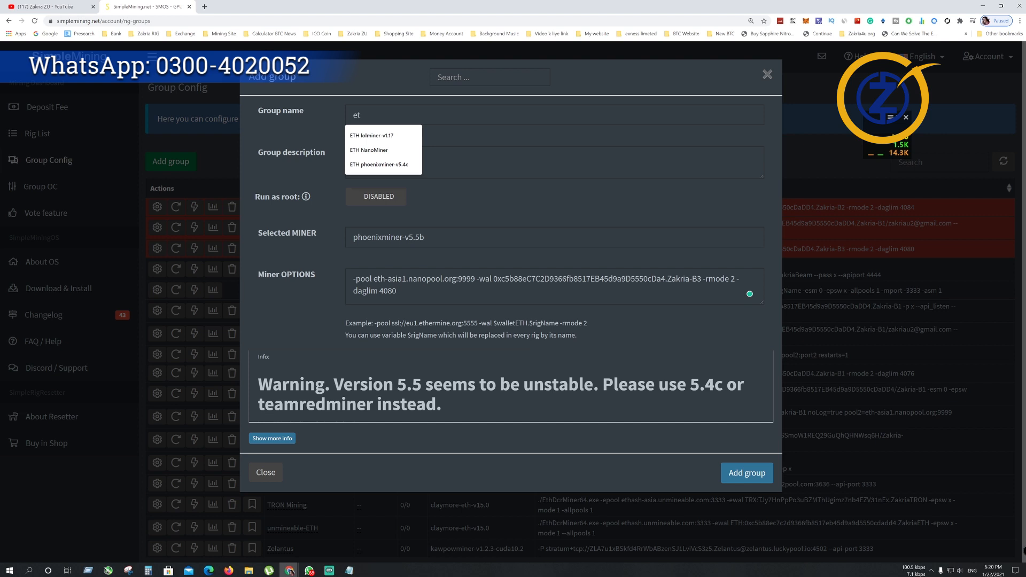
{"action": "type", "text": "h"}
{"action": "left_click", "coordinate": [396, 165]}
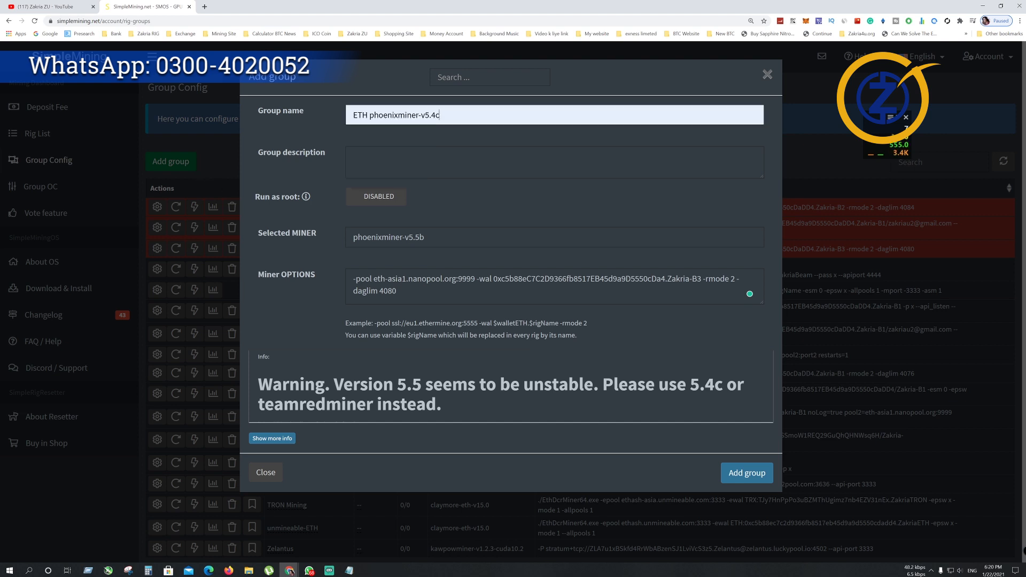
{"action": "left_click", "coordinate": [749, 469]}
{"action": "left_click", "coordinate": [266, 473]}
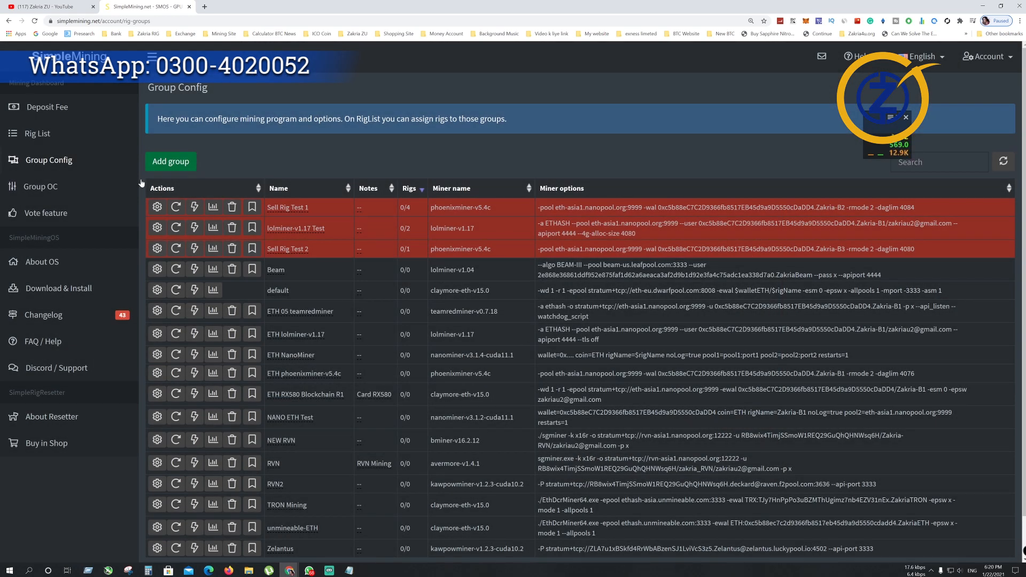
- In the rig list, choose the ETH phoenixminer-v5.4c group config for the noname rig and close the assignment without saving
{"action": "left_click", "coordinate": [46, 135]}
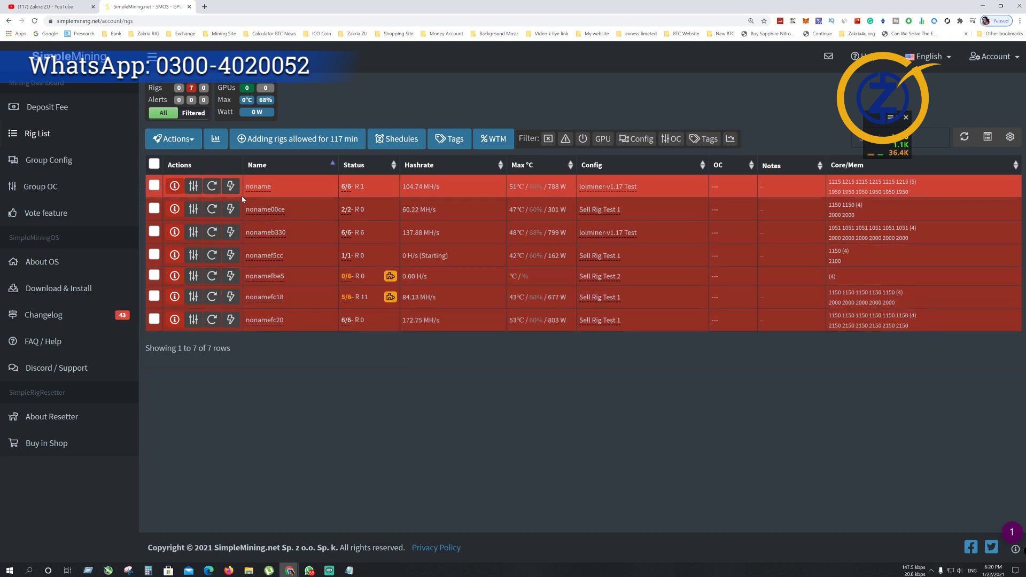
{"action": "left_click", "coordinate": [154, 186]}
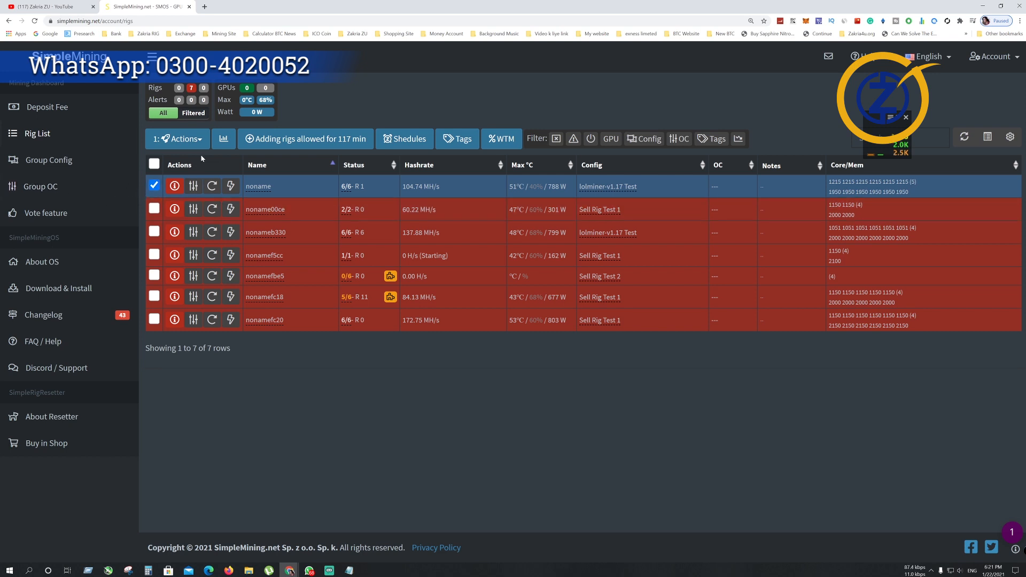
{"action": "left_click", "coordinate": [201, 141]}
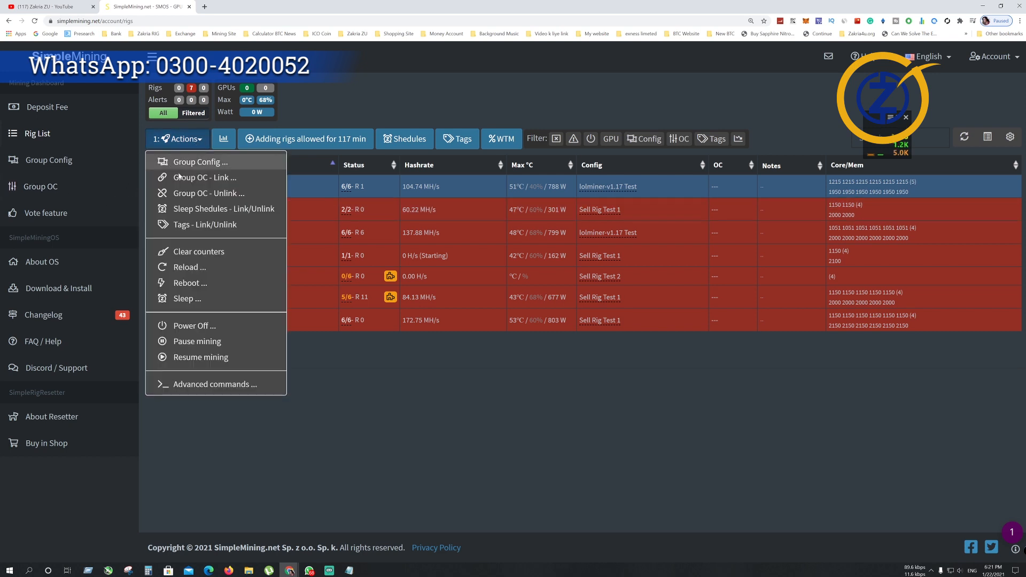
{"action": "left_click", "coordinate": [220, 161]}
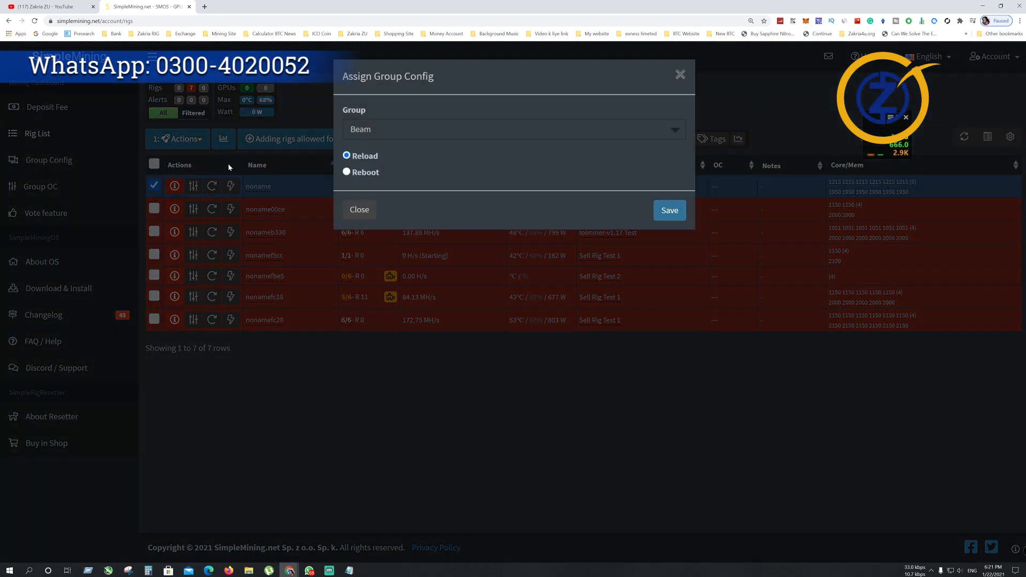
{"action": "left_click", "coordinate": [447, 133]}
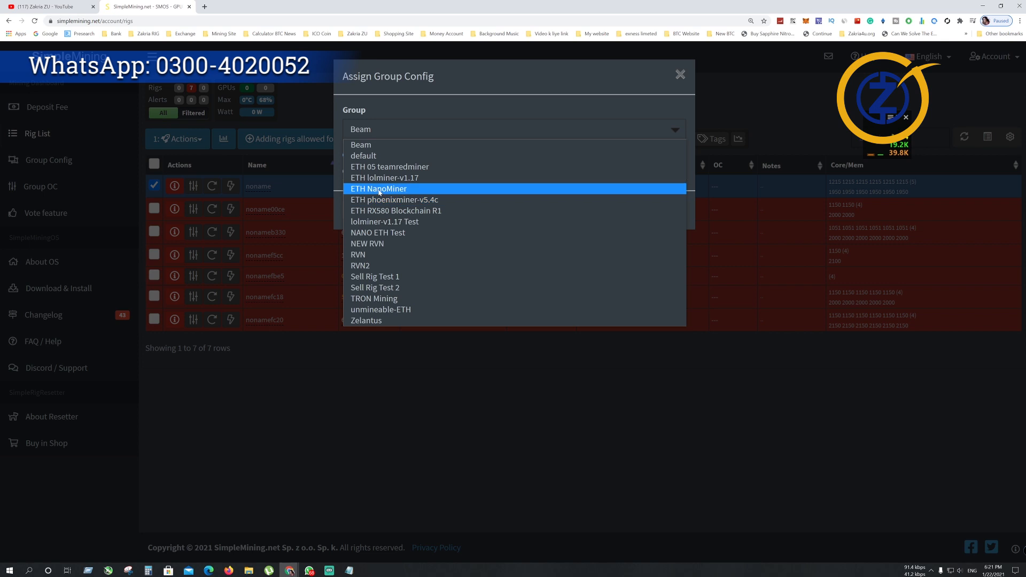
{"action": "left_click", "coordinate": [423, 201]}
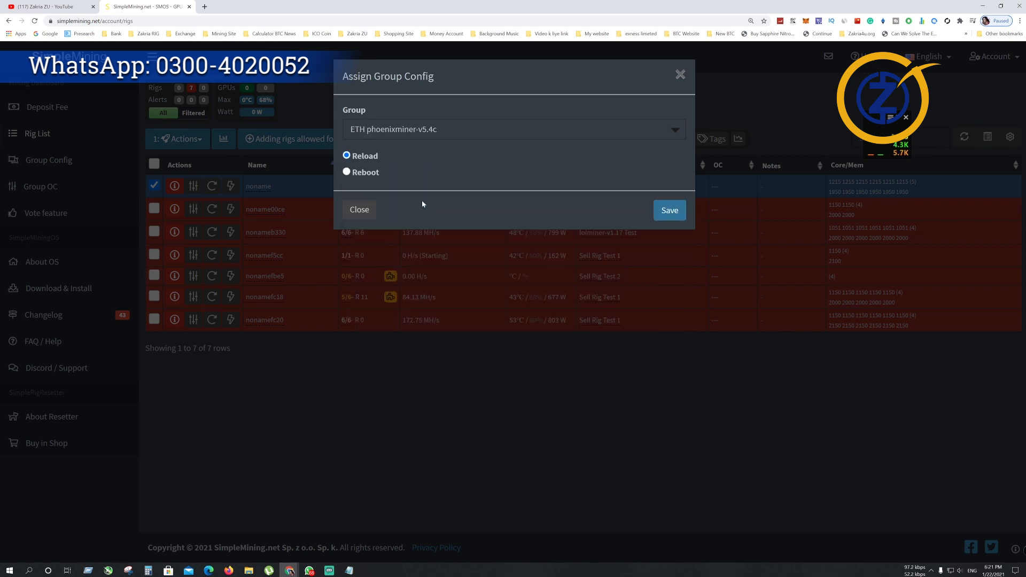
{"action": "left_click", "coordinate": [668, 220]}
{"action": "left_click", "coordinate": [360, 210]}
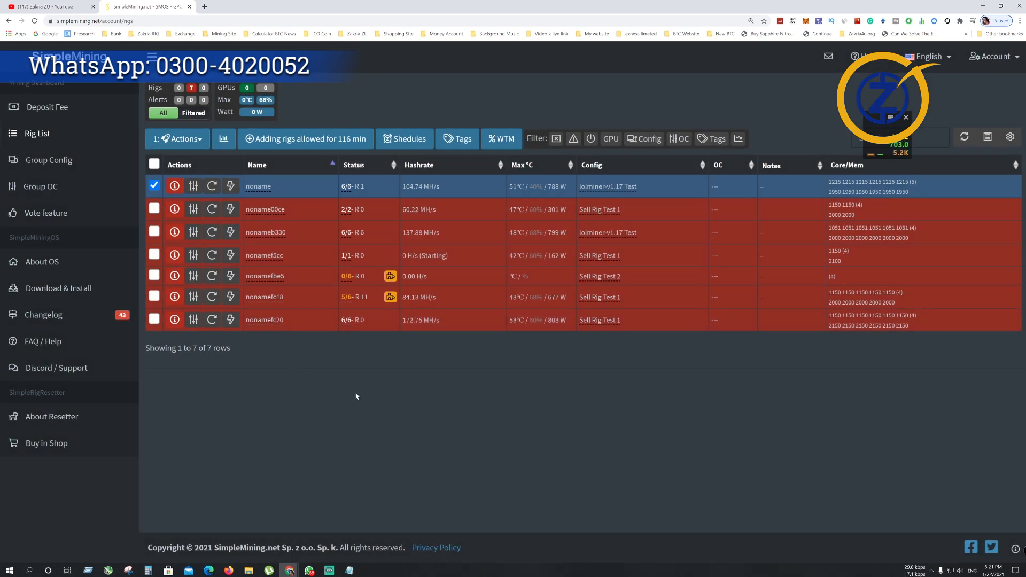
- Switch to the Miner Code notes in Notepad and examine the full lolminer command
{"action": "left_click", "coordinate": [350, 571]}
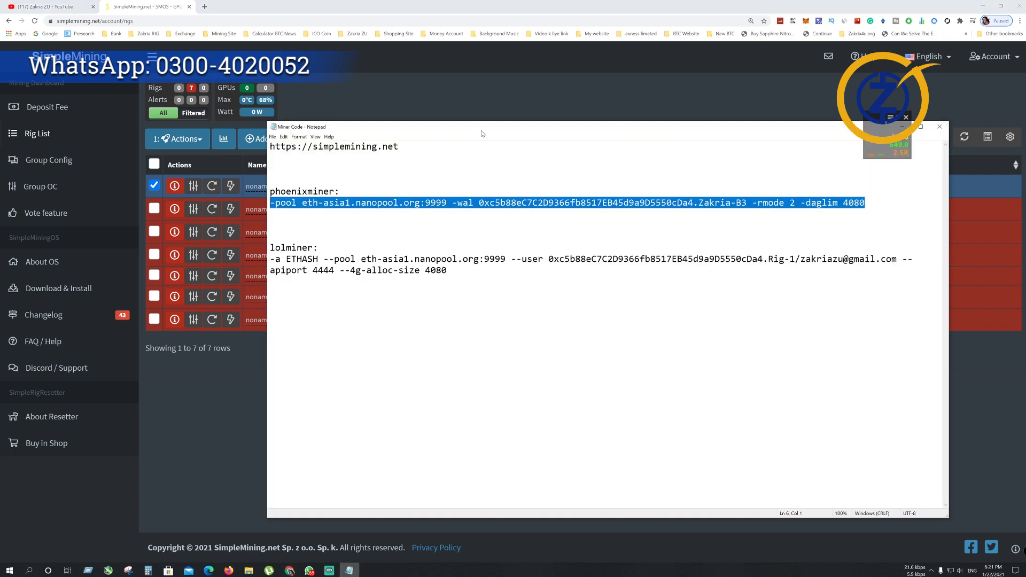
{"action": "left_click_drag", "start_coordinate": [482, 128], "coordinate": [411, 112]}
{"action": "key", "text": "ctrl+End"}
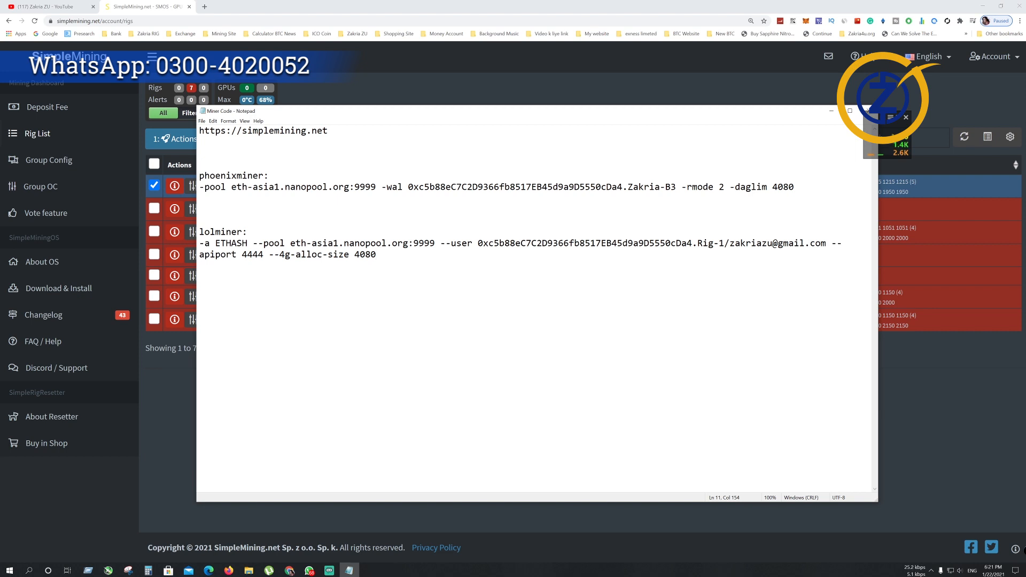
{"action": "left_click_drag", "start_coordinate": [344, 243], "coordinate": [387, 243]}
{"action": "left_click_drag", "start_coordinate": [377, 255], "coordinate": [199, 245]}
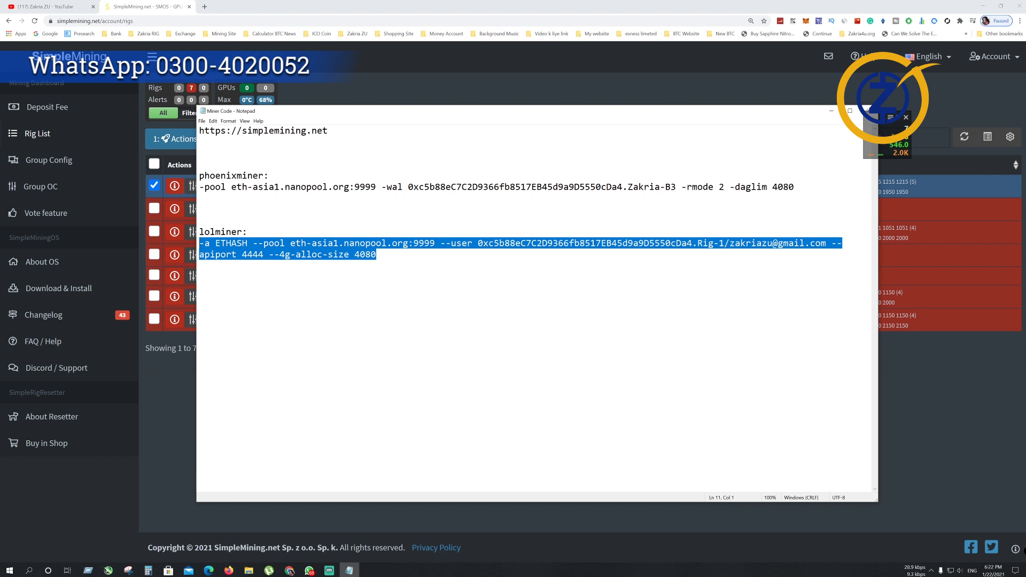
{"action": "left_click", "coordinate": [732, 243]}
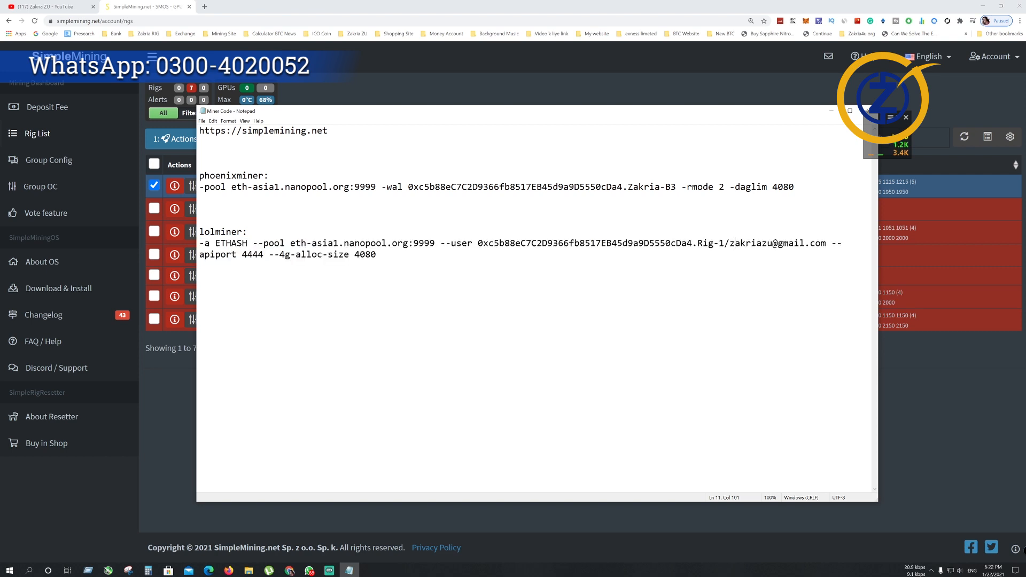
- Copy the e-mail address that follows the Rig-1 worker name in the lolminer command
{"action": "left_click_drag", "start_coordinate": [729, 243], "coordinate": [826, 243]}
{"action": "right_click", "coordinate": [822, 247]}
{"action": "left_click", "coordinate": [834, 269]}
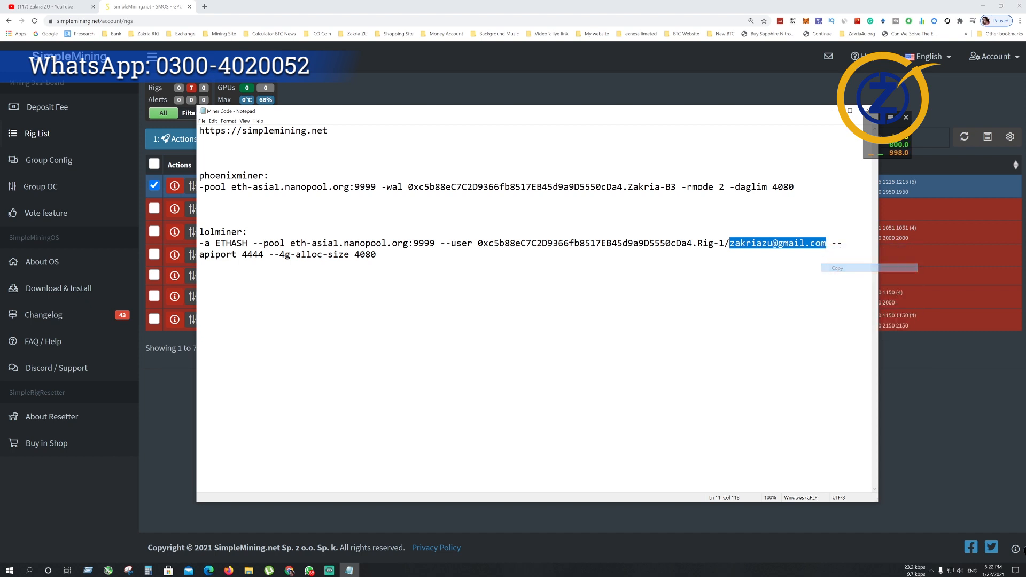
- Bring the Nanopool account page into the SimpleMining Chrome window and open its User Settings at the minimum payout field
{"action": "key", "text": "alt+Tab"}
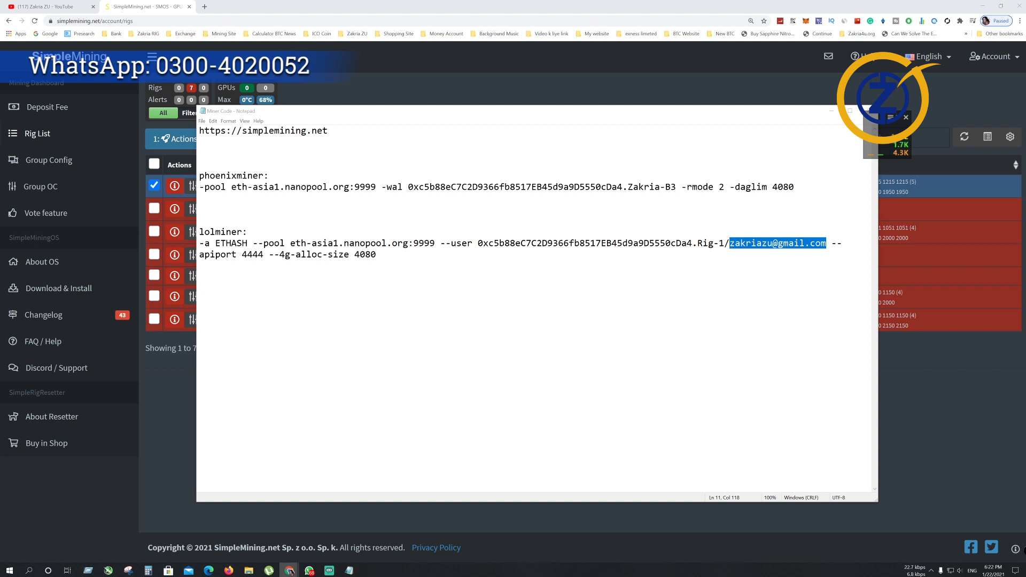
{"action": "left_click_drag", "start_coordinate": [1025, 80], "coordinate": [257, 12]}
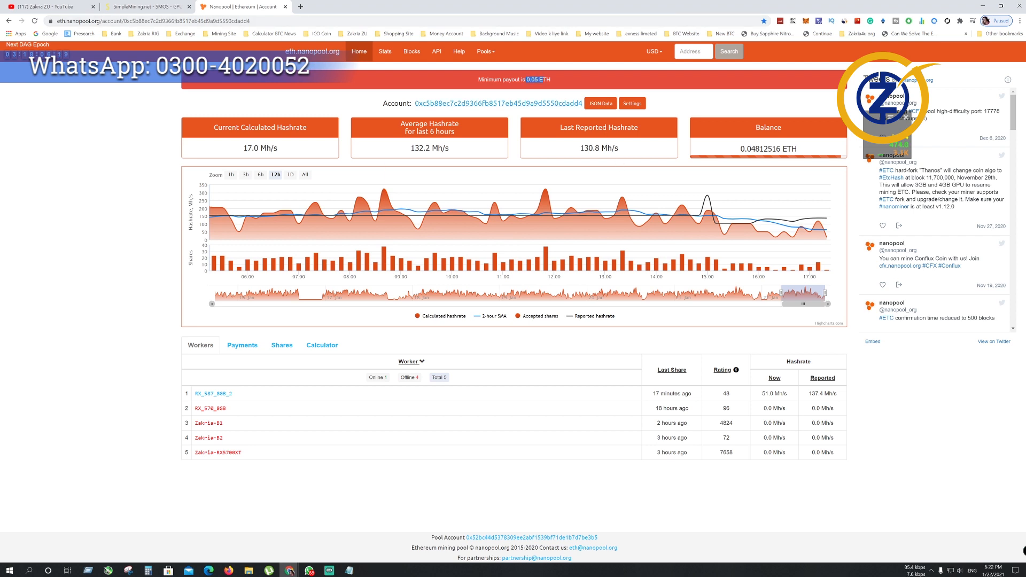
{"action": "left_click", "coordinate": [634, 103]}
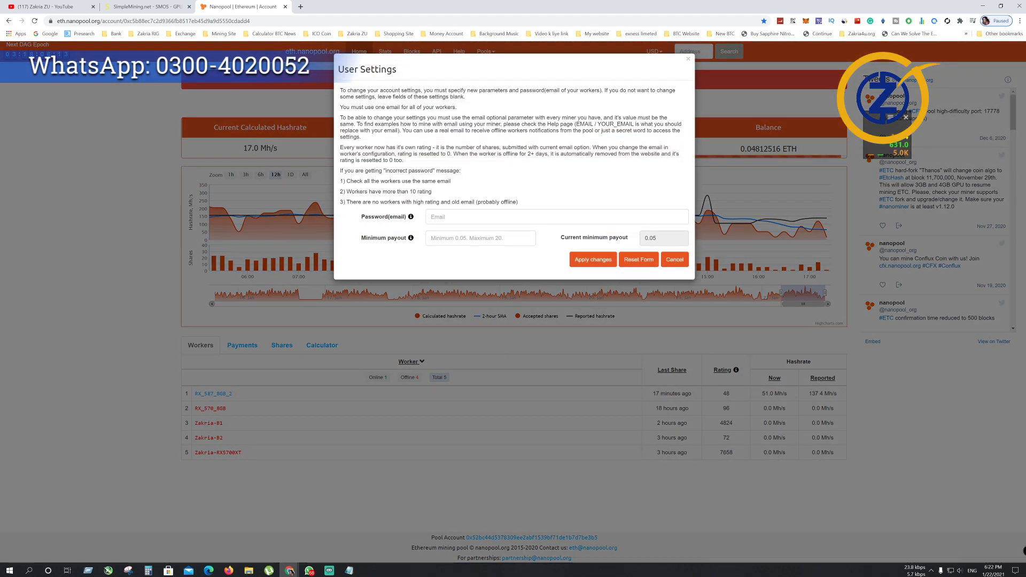
{"action": "left_click", "coordinate": [476, 235]}
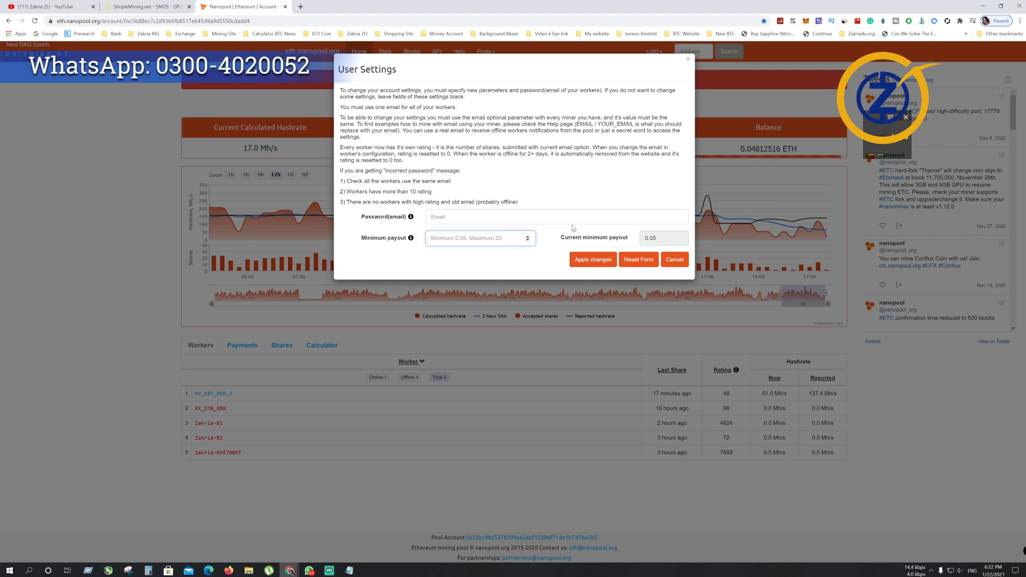
- Compare the phoenixminer and lolminer commands in the Notepad notes with the Nanopool settings form, checking where the e-mail parameter goes
{"action": "left_click", "coordinate": [349, 570]}
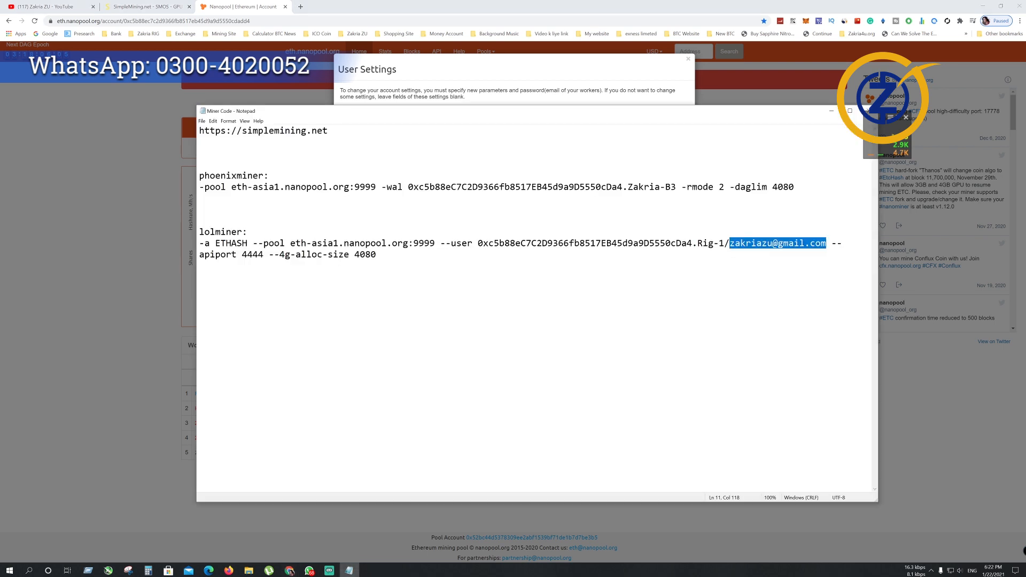
{"action": "left_click_drag", "start_coordinate": [794, 187], "coordinate": [199, 187]}
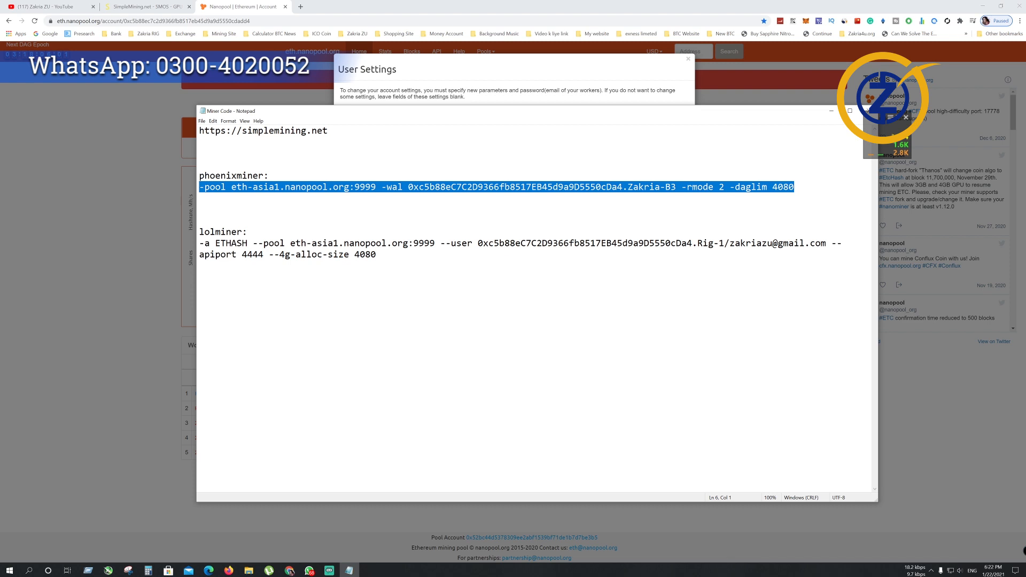
{"action": "left_click_drag", "start_coordinate": [443, 110], "coordinate": [622, 271]}
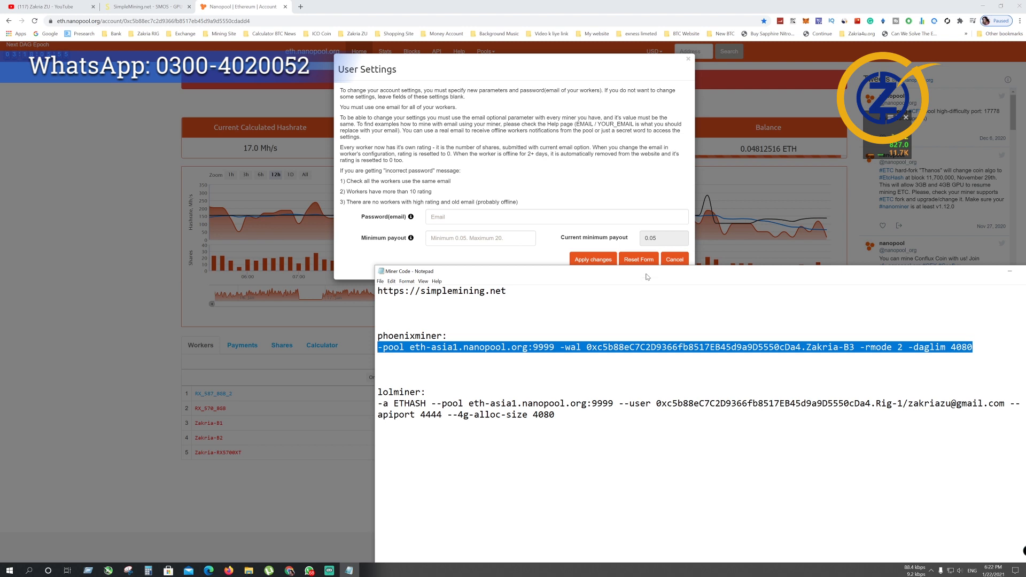
{"action": "left_click_drag", "start_coordinate": [648, 279], "coordinate": [605, 281]}
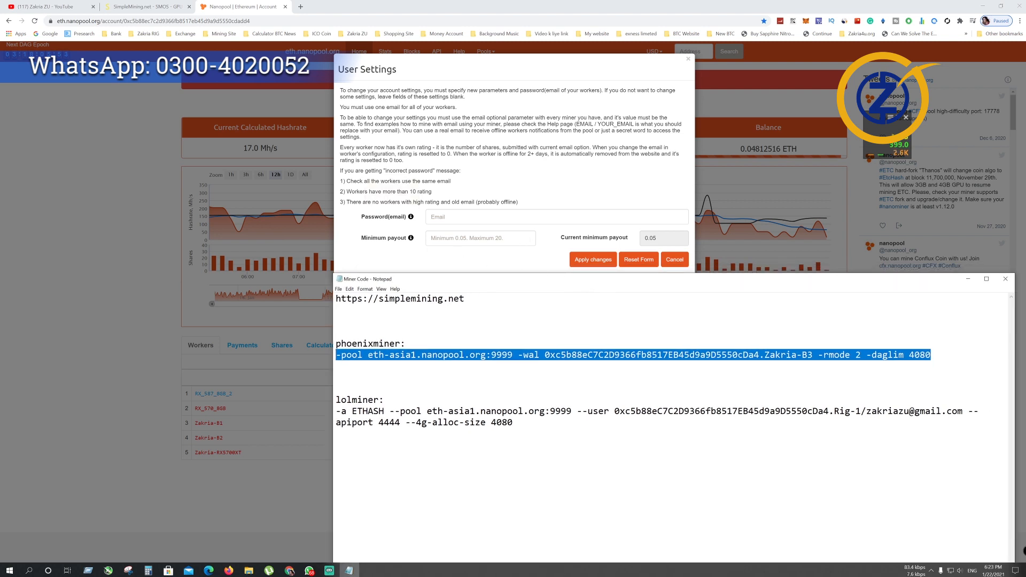
{"action": "left_click_drag", "start_coordinate": [605, 279], "coordinate": [472, 248]}
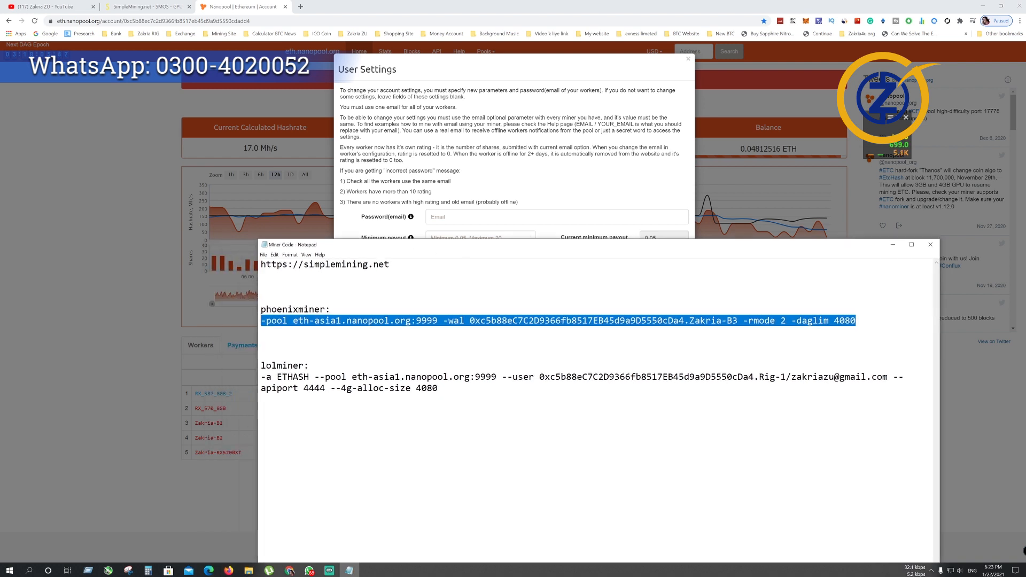
{"action": "left_click_drag", "start_coordinate": [438, 388], "coordinate": [261, 377]}
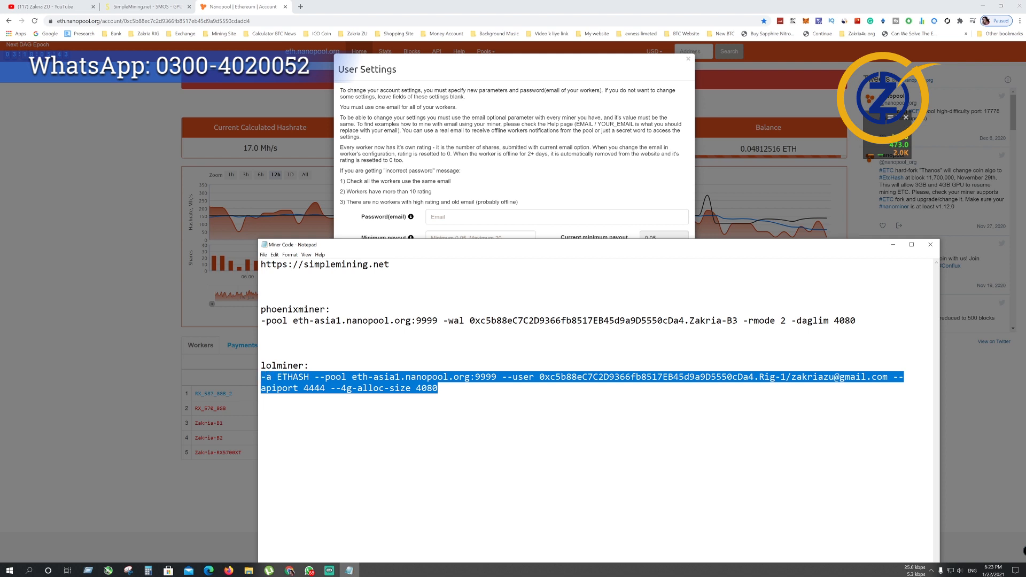
{"action": "left_click_drag", "start_coordinate": [657, 245], "coordinate": [627, 255]}
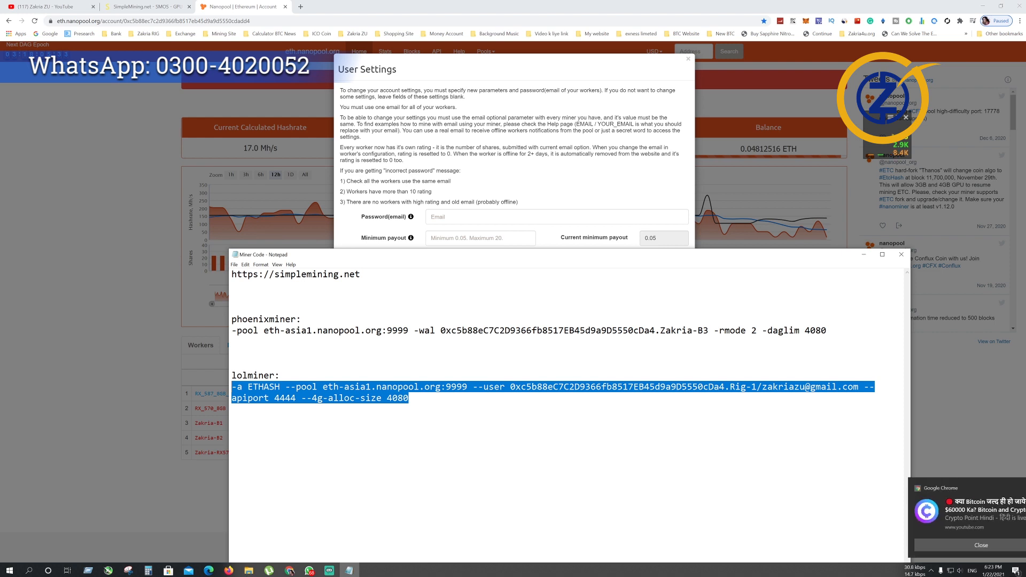
{"action": "left_click", "coordinate": [762, 387]}
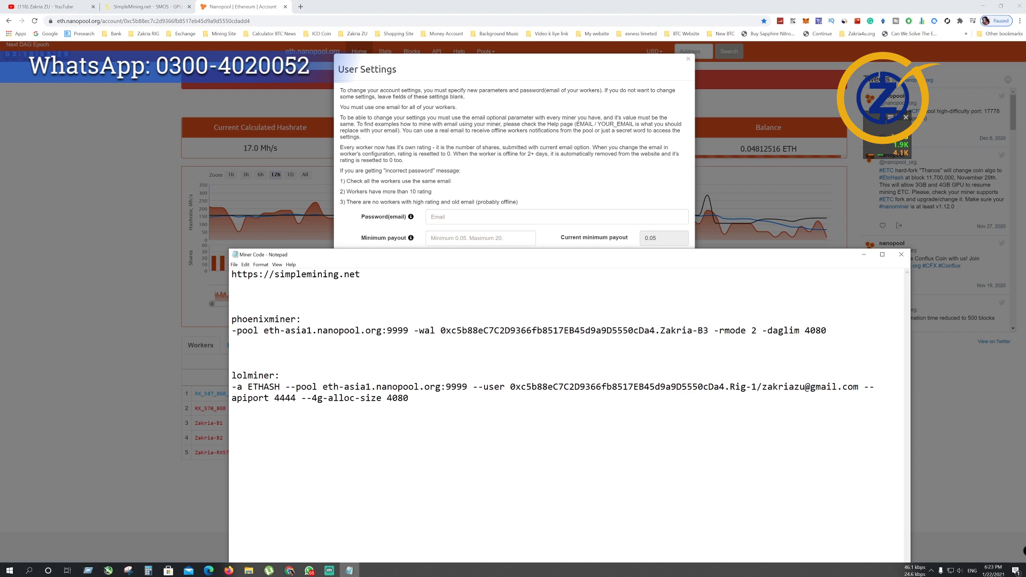
{"action": "left_click_drag", "start_coordinate": [457, 255], "coordinate": [484, 255]}
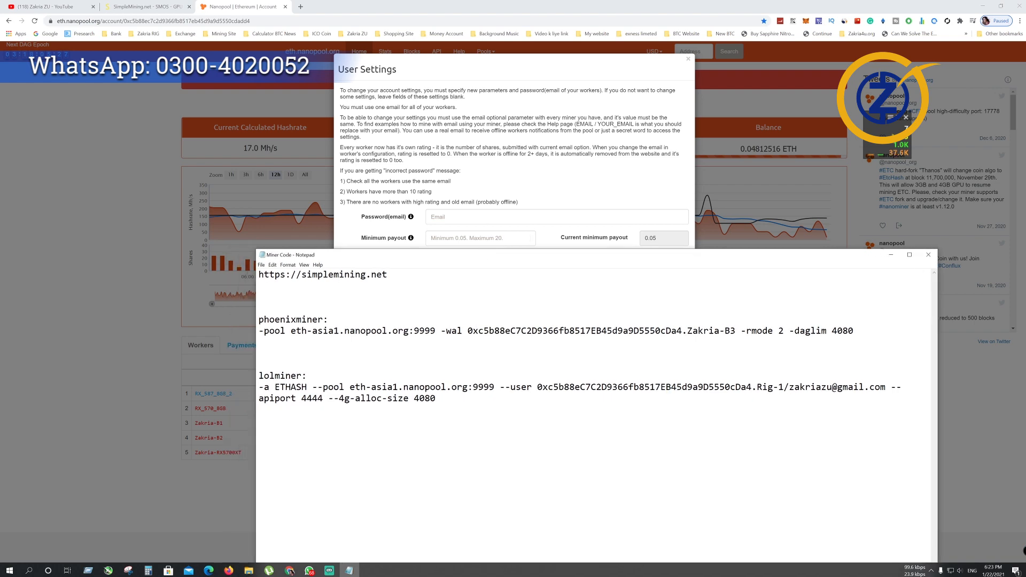
{"action": "left_click_drag", "start_coordinate": [447, 258], "coordinate": [396, 128]}
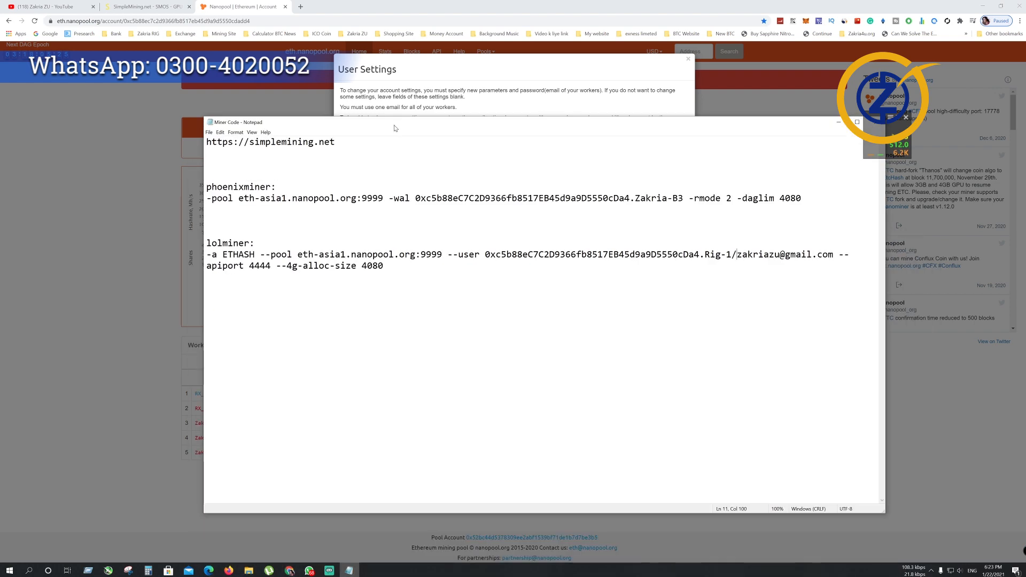
{"action": "left_click", "coordinate": [839, 122]}
- Back in the SimpleMining rig list, deselect the noname rig, review its overclocking settings and the RX 580 example, and close without saving
{"action": "left_click", "coordinate": [142, 5]}
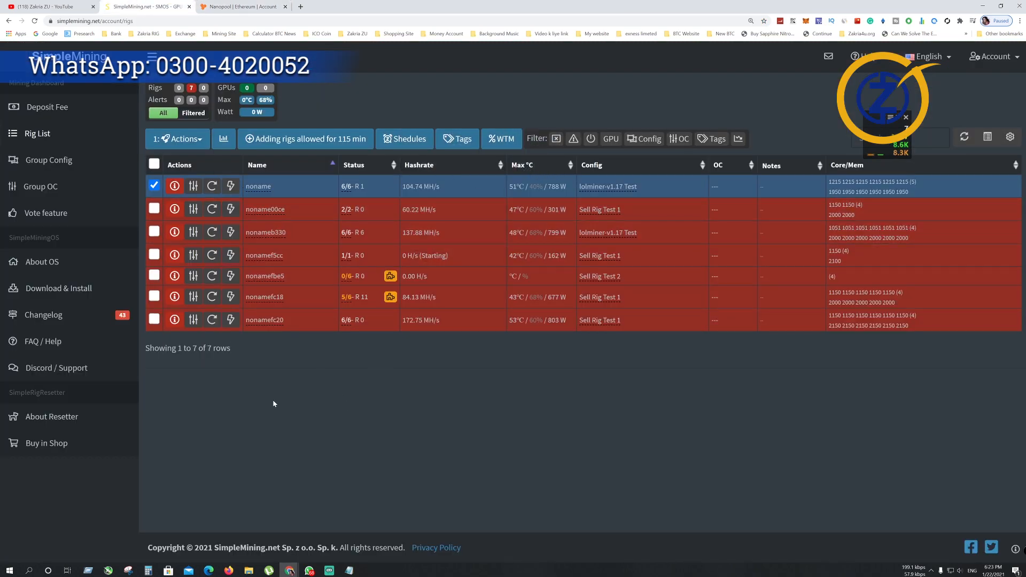
{"action": "left_click", "coordinate": [155, 188]}
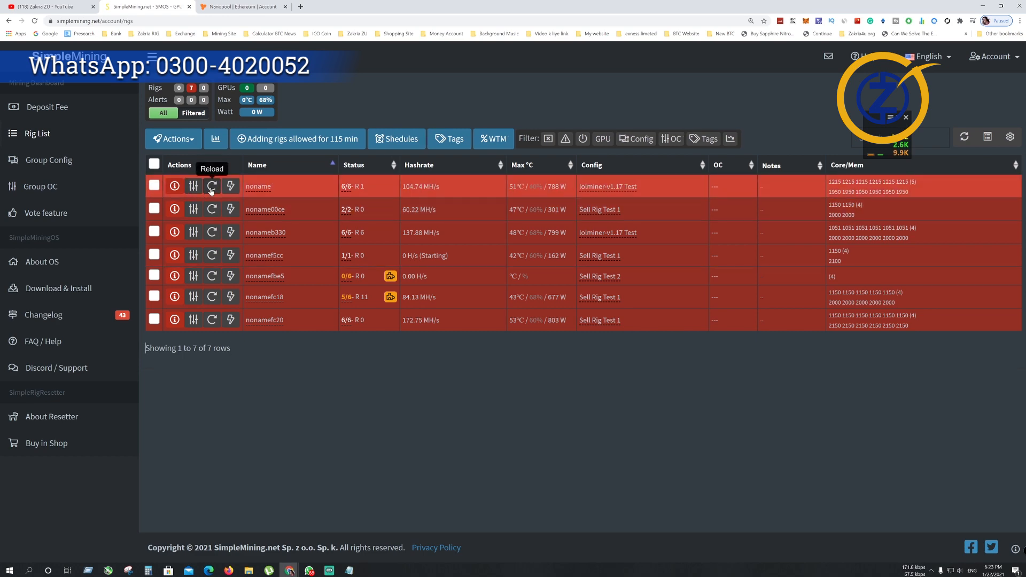
{"action": "left_click", "coordinate": [194, 187]}
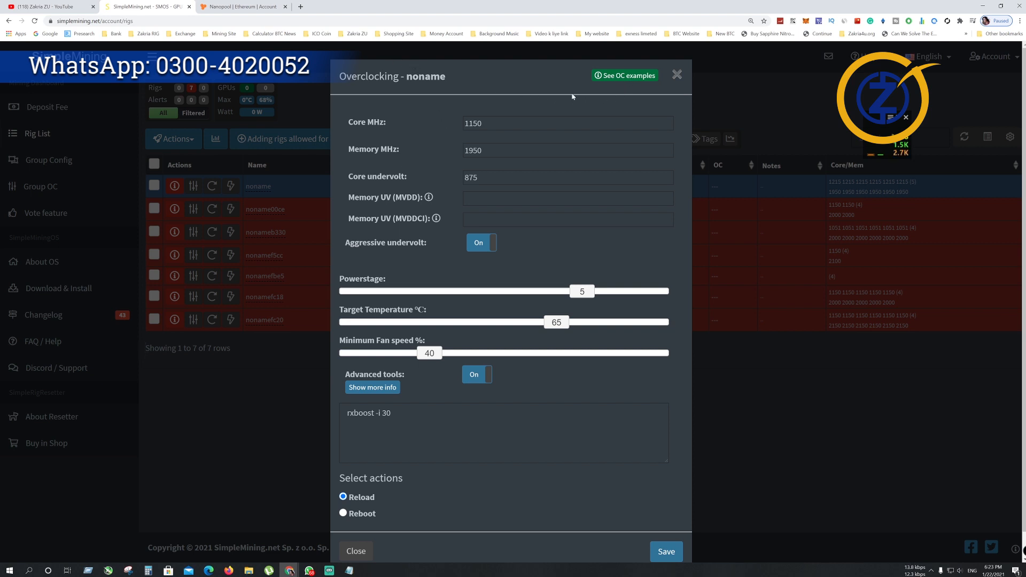
{"action": "left_click", "coordinate": [638, 78]}
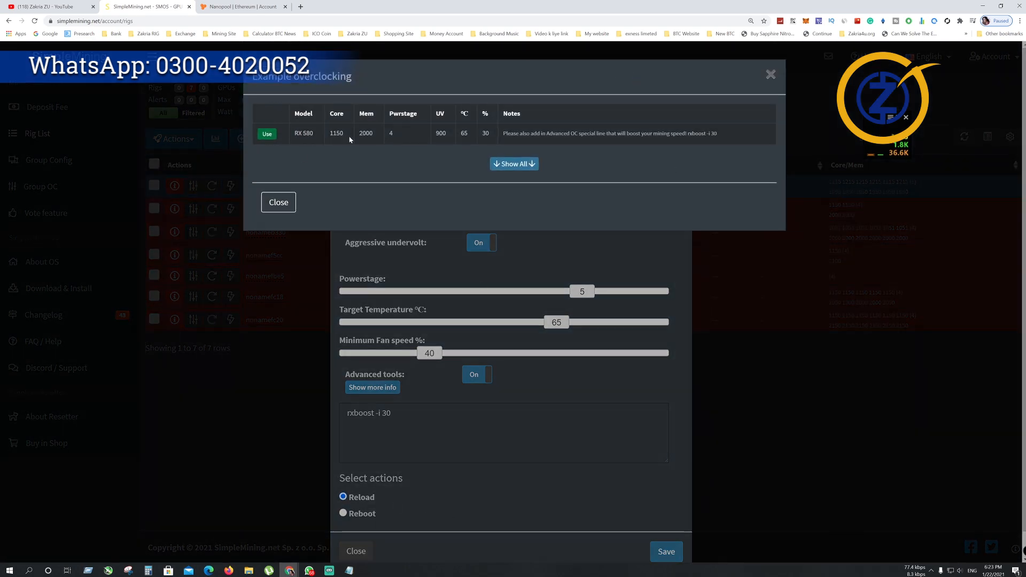
{"action": "left_click", "coordinate": [267, 137]}
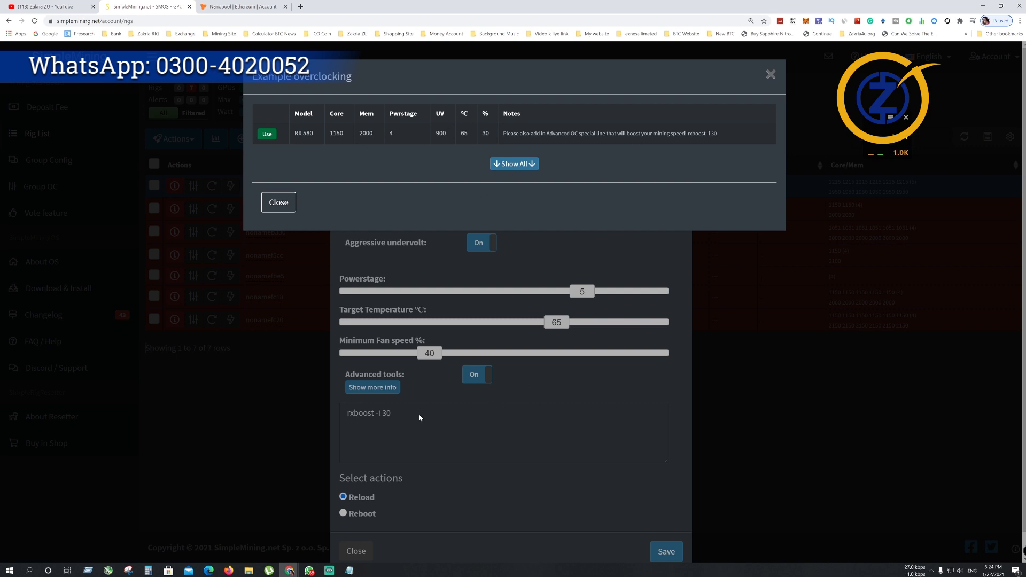
{"action": "left_click", "coordinate": [770, 74]}
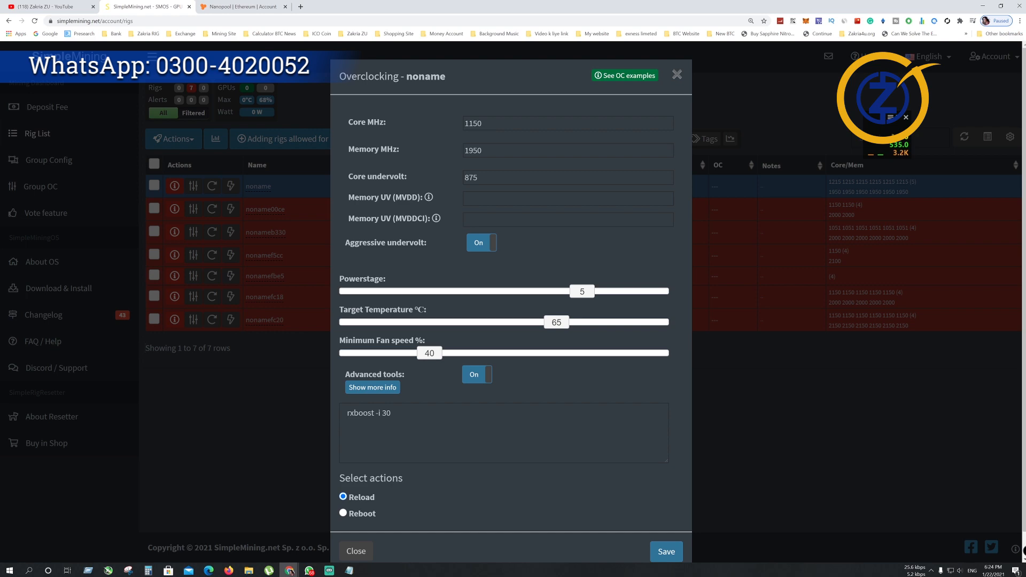
{"action": "left_click", "coordinate": [356, 551]}
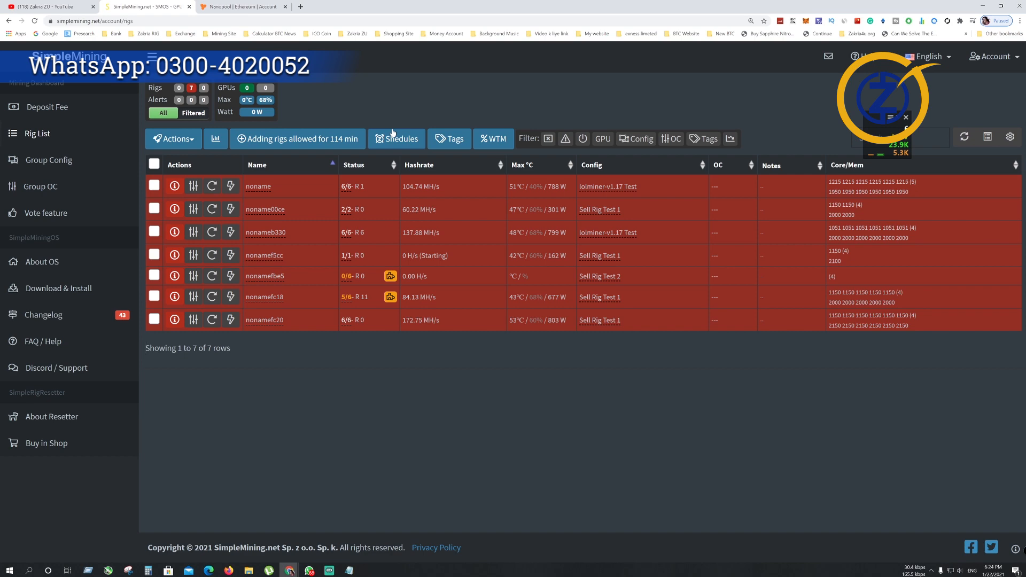
- View the YouTube channel's videos and the Hive OS overview of the RX 587 8GB 2 worker, then return to the channel page
{"action": "left_click", "coordinate": [53, 7]}
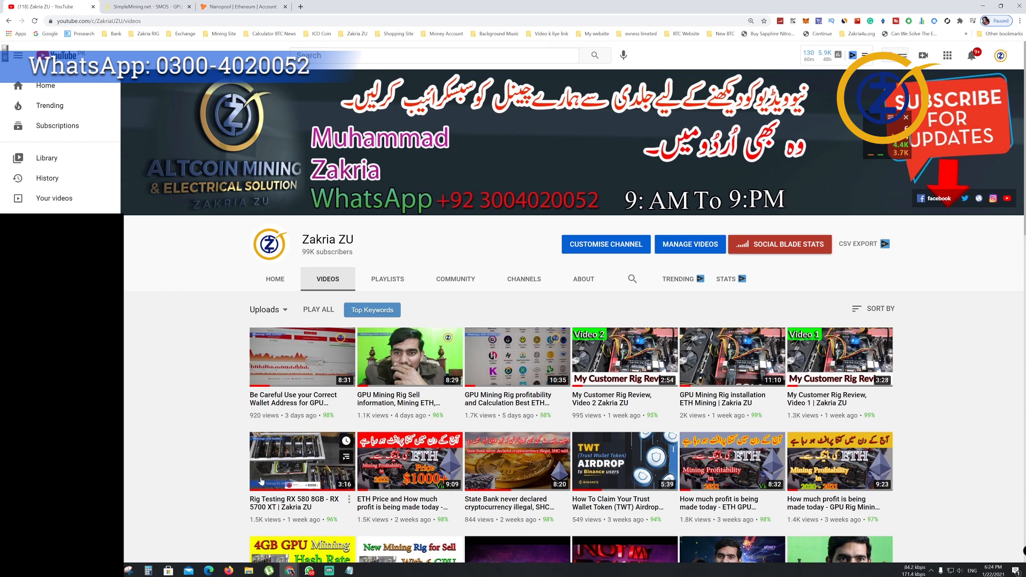
{"action": "mouse_move", "coordinate": [289, 571]}
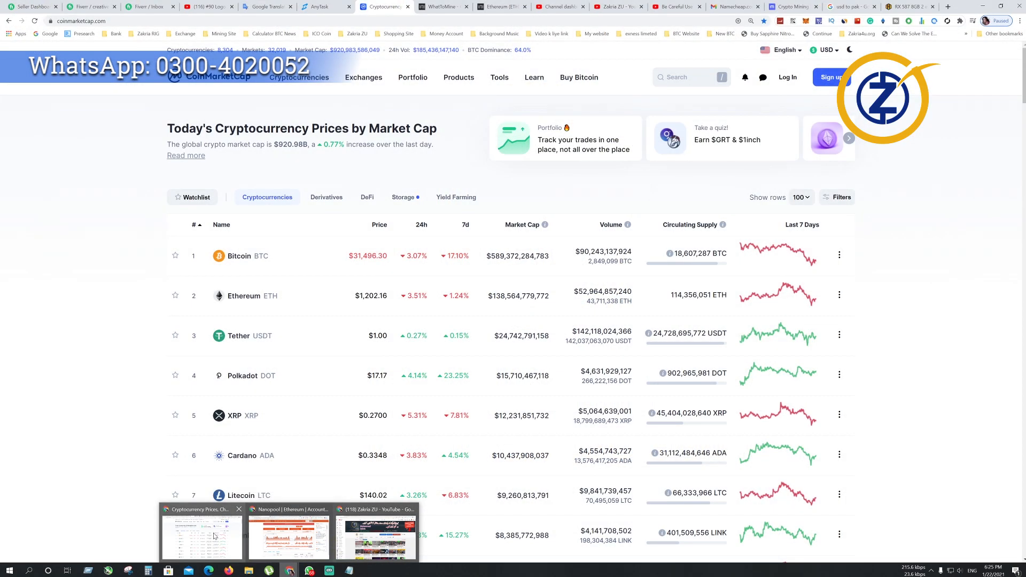
{"action": "left_click", "coordinate": [203, 537]}
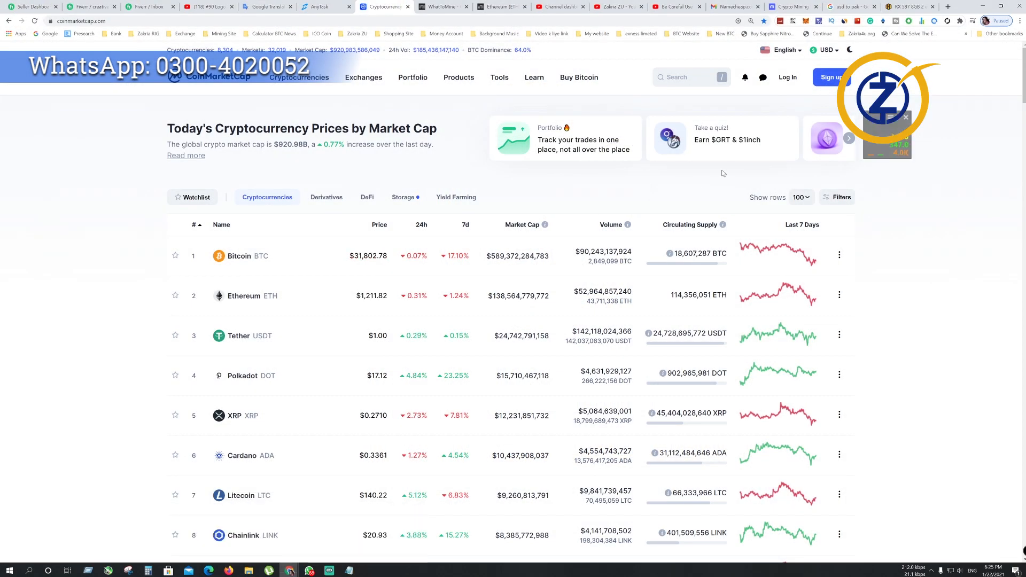
{"action": "left_click", "coordinate": [909, 7]}
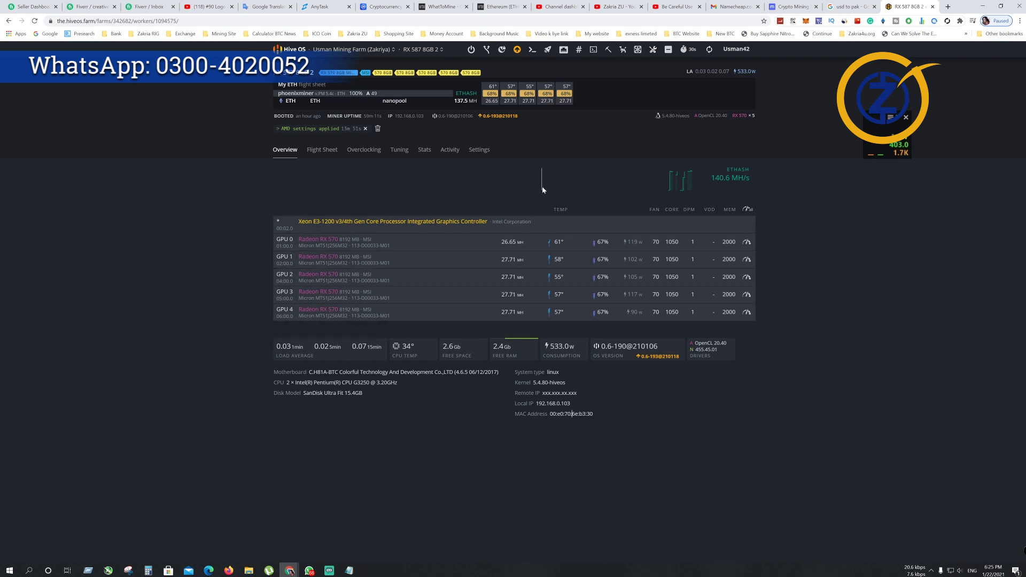
{"action": "left_click", "coordinate": [983, 6]}
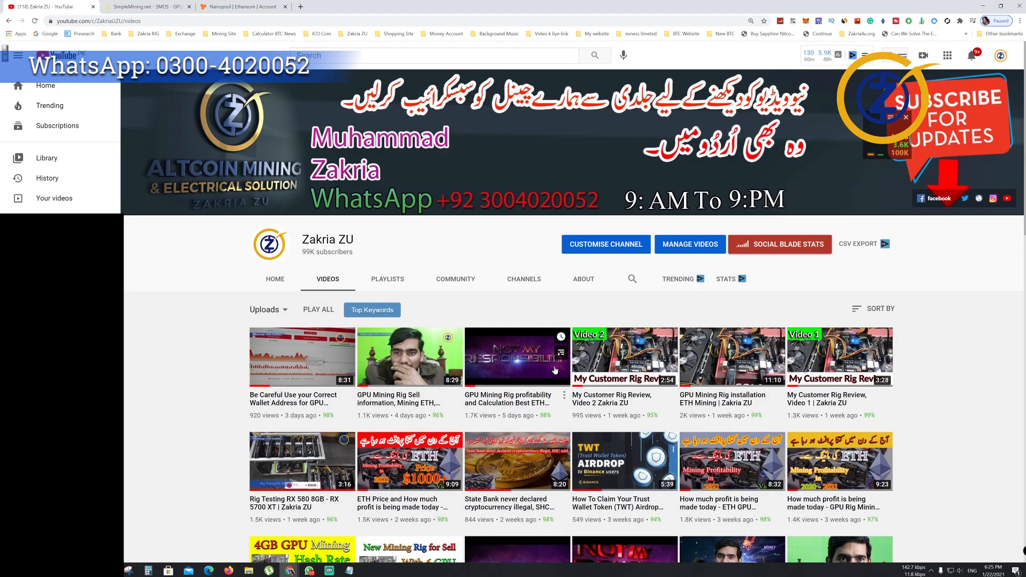